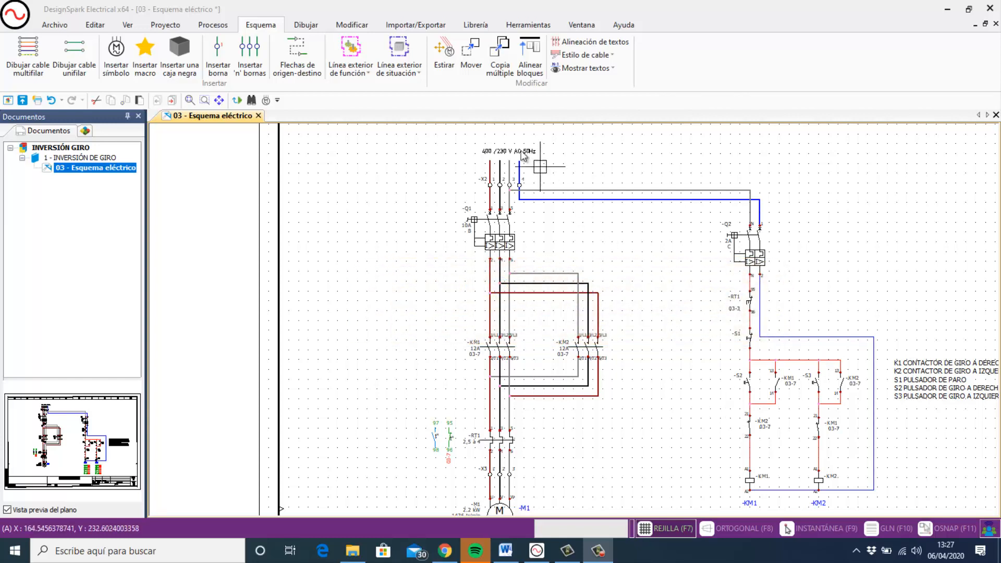
Number the new cables in the electrical schematic while leaving the already numbered ones unmodified.
{"action": "left_click", "coordinate": [214, 26]}
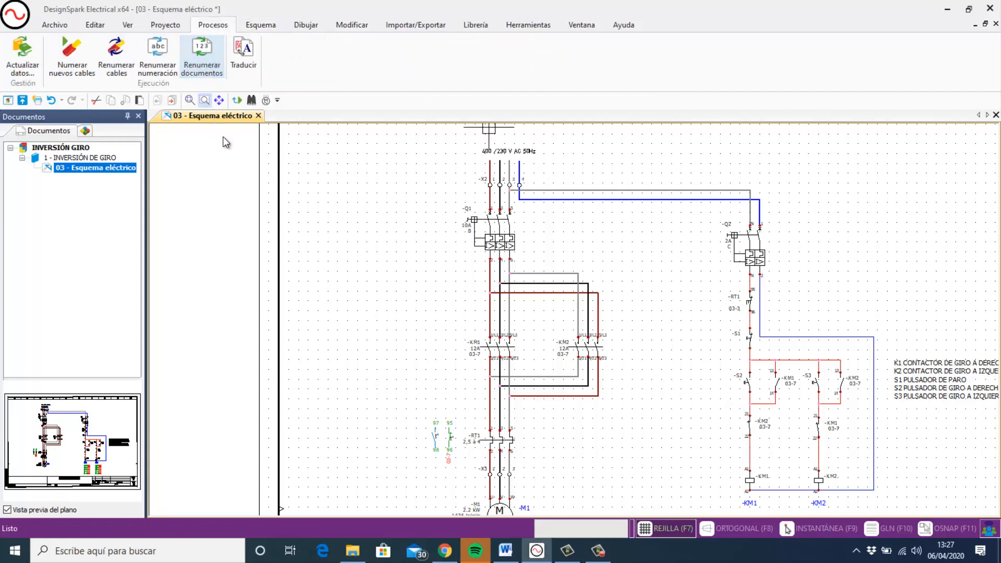
{"action": "left_click", "coordinate": [72, 57]}
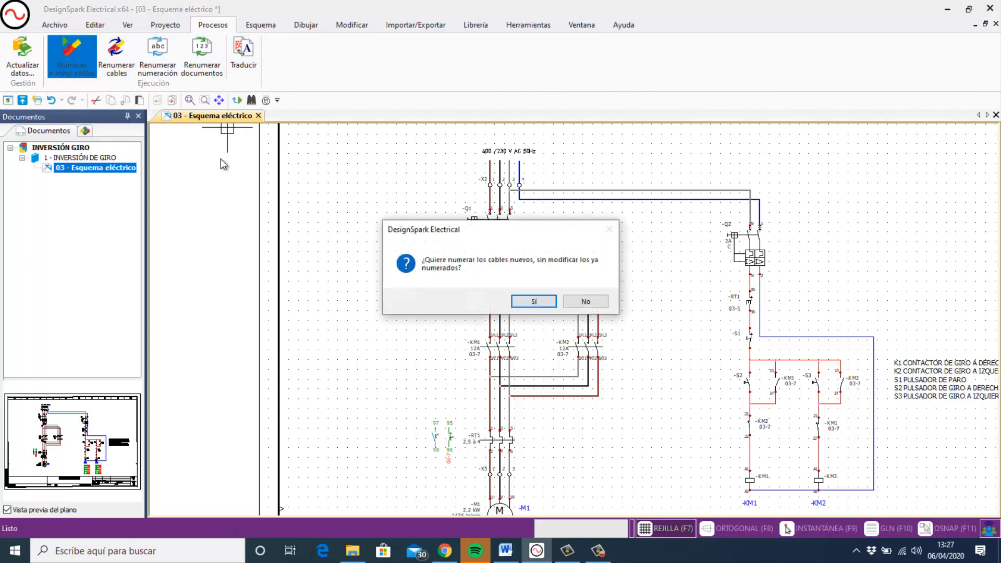
{"action": "left_click", "coordinate": [534, 302]}
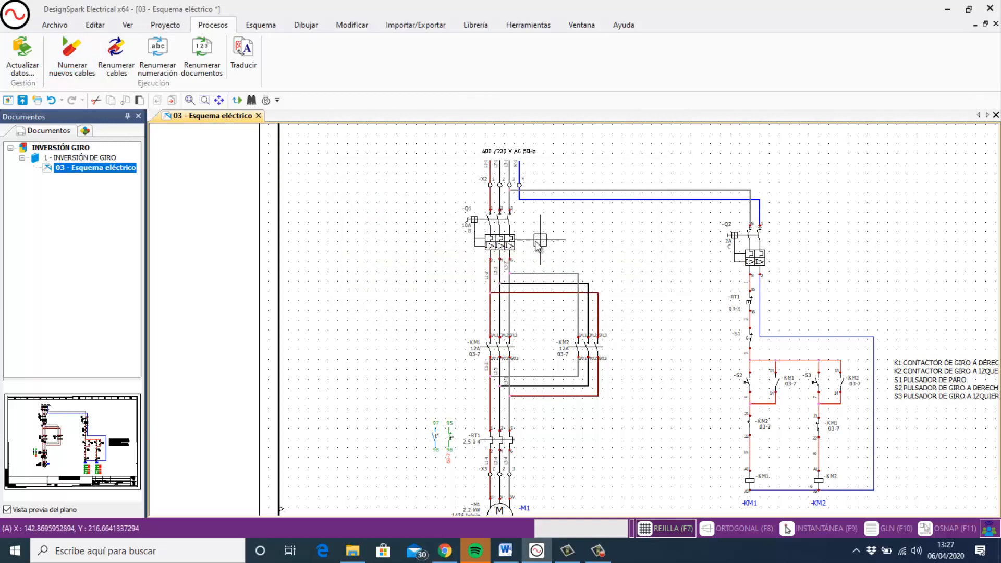
Examine the wire numbers throughout the power circuit down to motor M1 and in the control circuit of contactors KM1 and KM2.
{"action": "scroll", "coordinate": [535, 245], "scroll_direction": "up", "scroll_amount": 1}
{"action": "scroll", "coordinate": [535, 245], "scroll_direction": "up", "scroll_amount": 2}
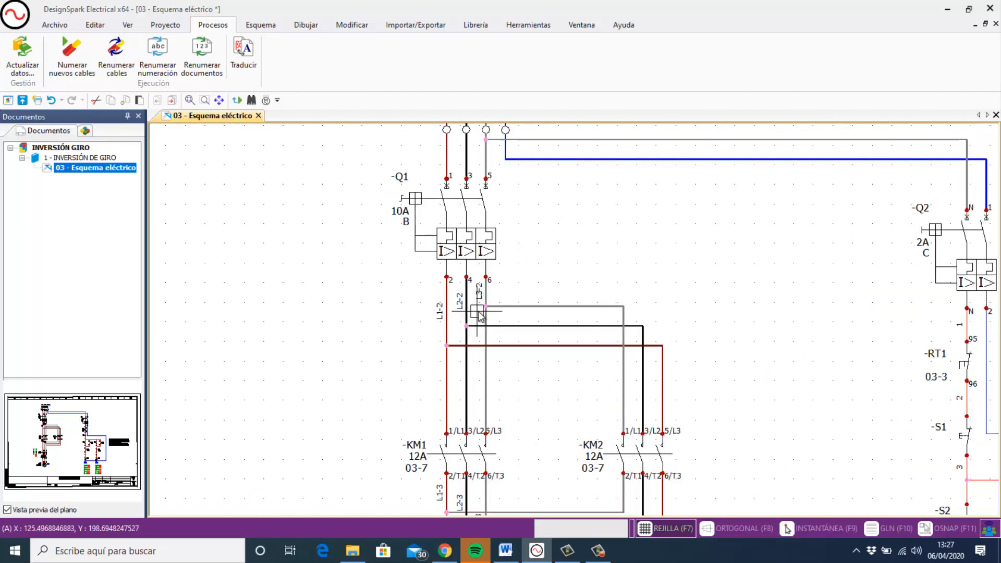
{"action": "scroll", "coordinate": [912, 305], "scroll_direction": "down", "scroll_amount": 2}
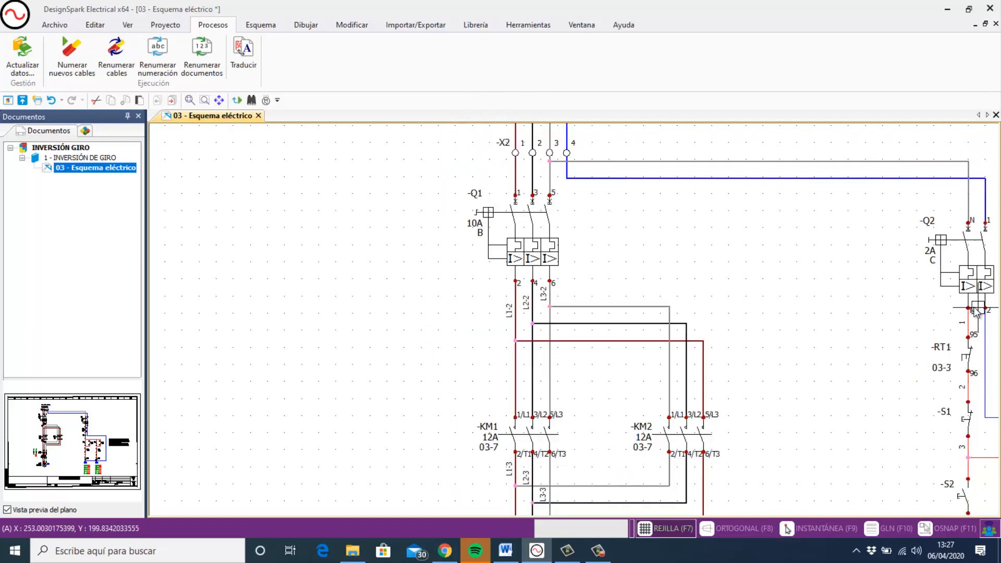
{"action": "left_click", "coordinate": [219, 100]}
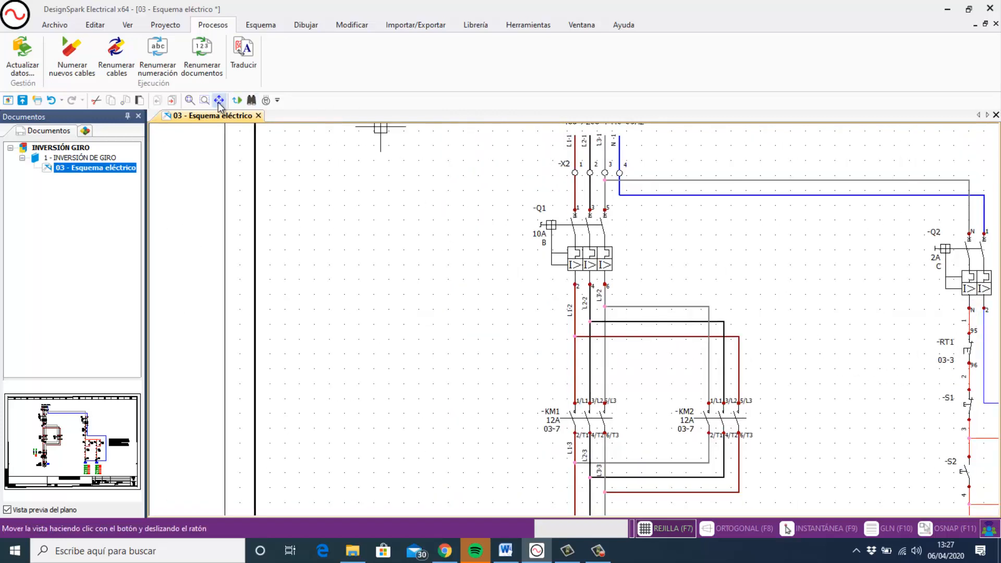
{"action": "mouse_move", "coordinate": [661, 247]}
{"action": "left_mouse_down"}
{"action": "mouse_move", "coordinate": [608, 281]}
{"action": "mouse_move", "coordinate": [510, 287]}
{"action": "mouse_move", "coordinate": [511, 252]}
{"action": "left_mouse_up"}
{"action": "left_click_drag", "start_coordinate": [511, 346], "coordinate": [511, 259]}
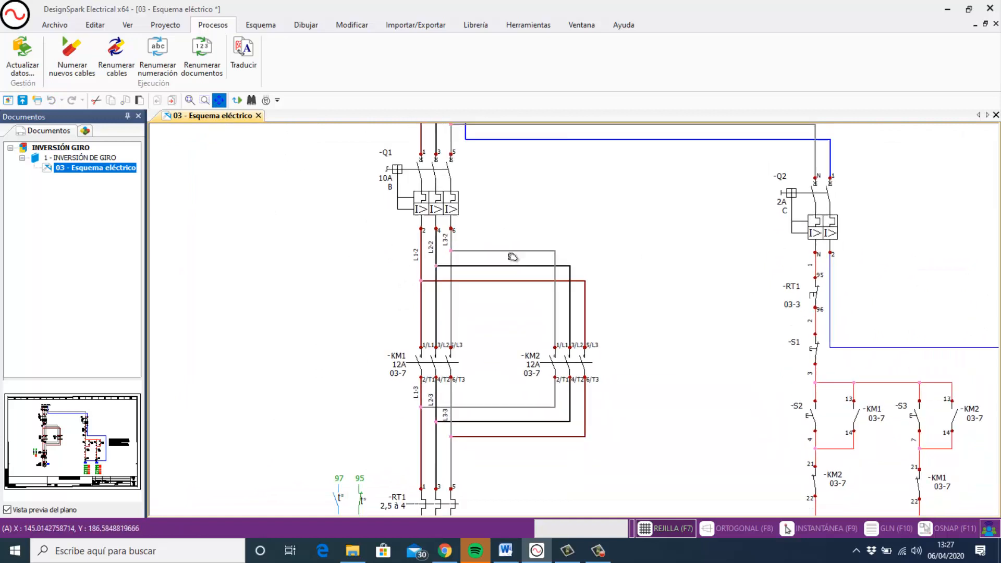
{"action": "left_click_drag", "start_coordinate": [515, 324], "coordinate": [526, 248]}
{"action": "mouse_move", "coordinate": [509, 322]}
{"action": "left_mouse_down"}
{"action": "mouse_move", "coordinate": [518, 261]}
{"action": "mouse_move", "coordinate": [516, 288]}
{"action": "left_mouse_up"}
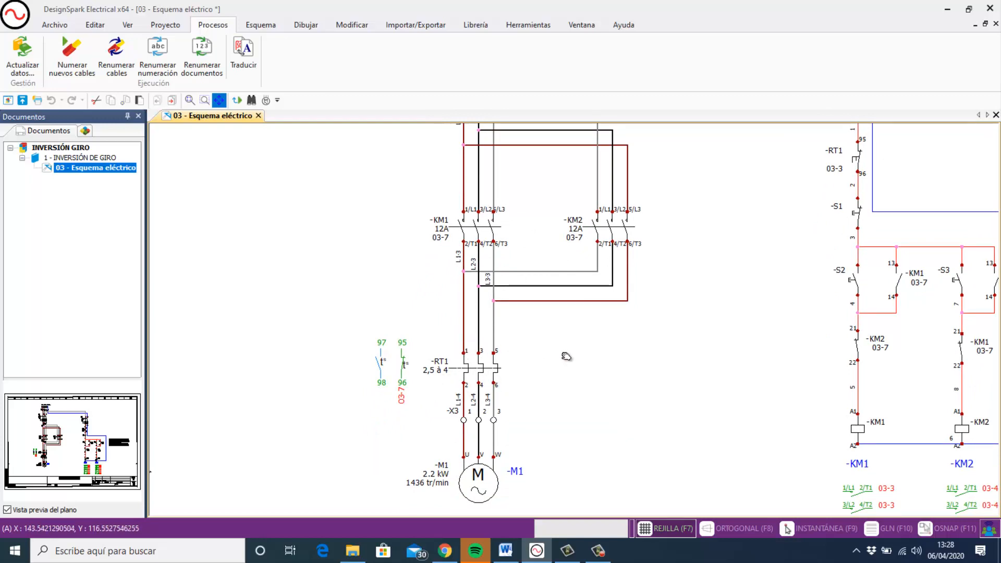
{"action": "left_click_drag", "start_coordinate": [564, 323], "coordinate": [564, 234]}
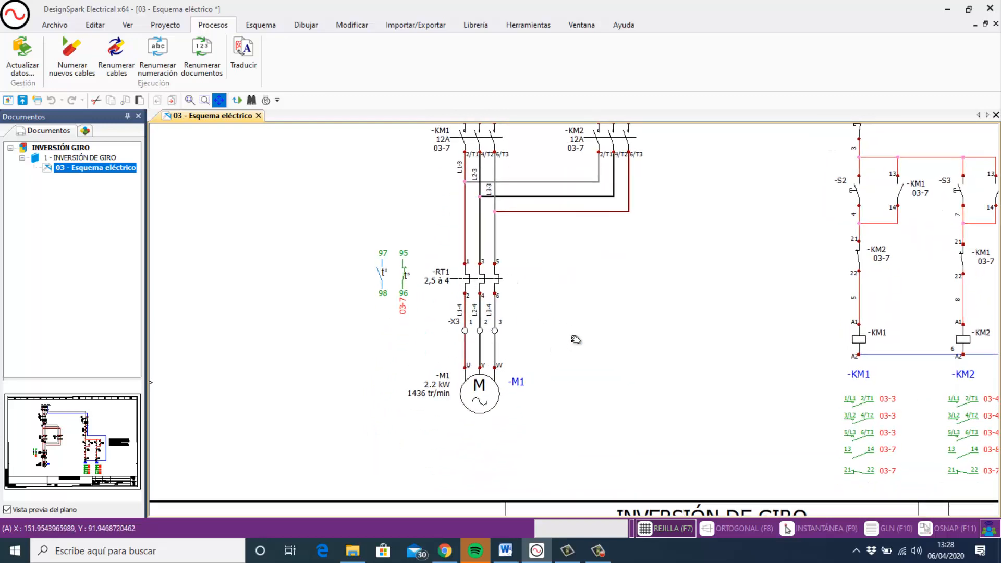
{"action": "left_click_drag", "start_coordinate": [674, 290], "coordinate": [457, 411]}
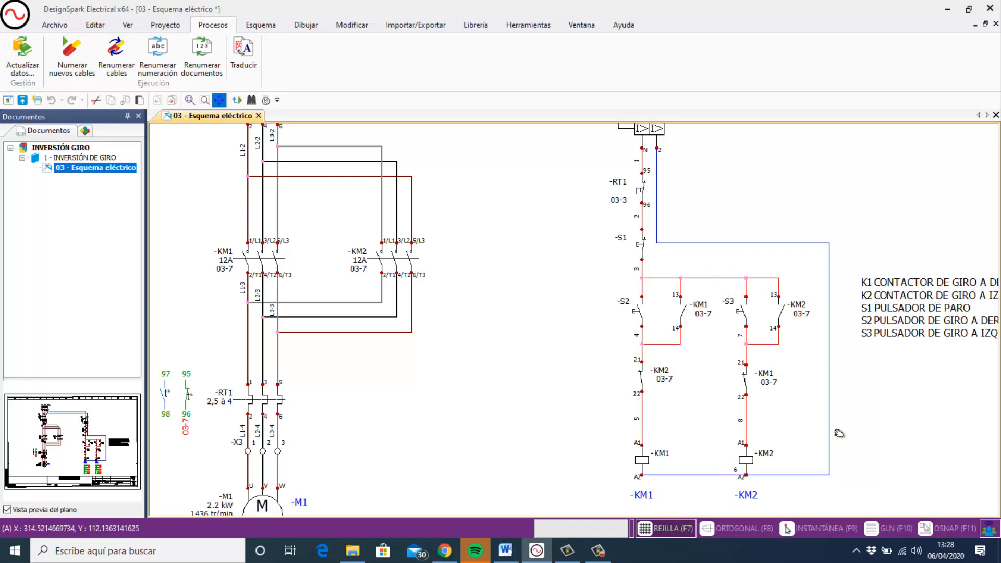
{"action": "left_click_drag", "start_coordinate": [740, 266], "coordinate": [660, 282]}
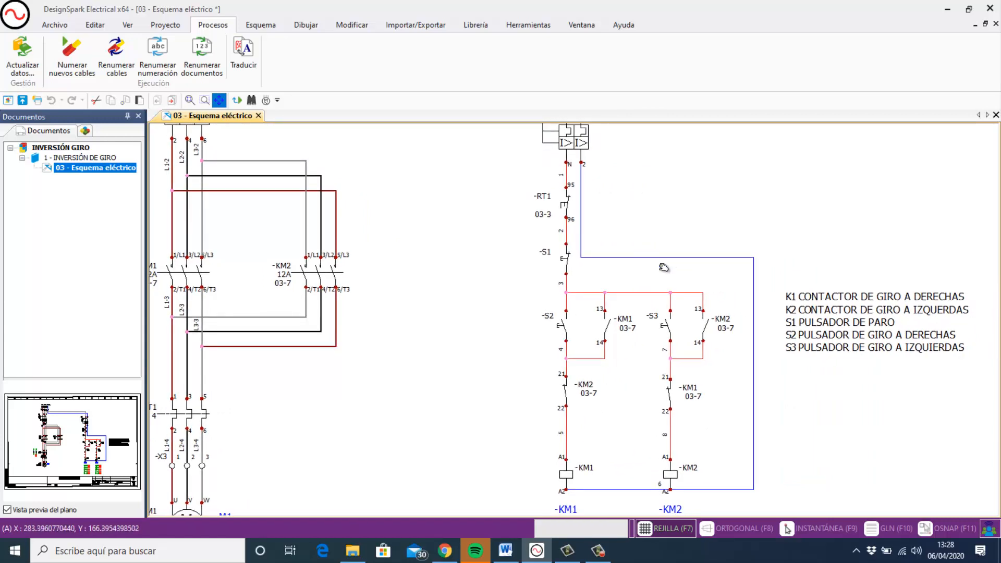
{"action": "key", "text": "Escape"}
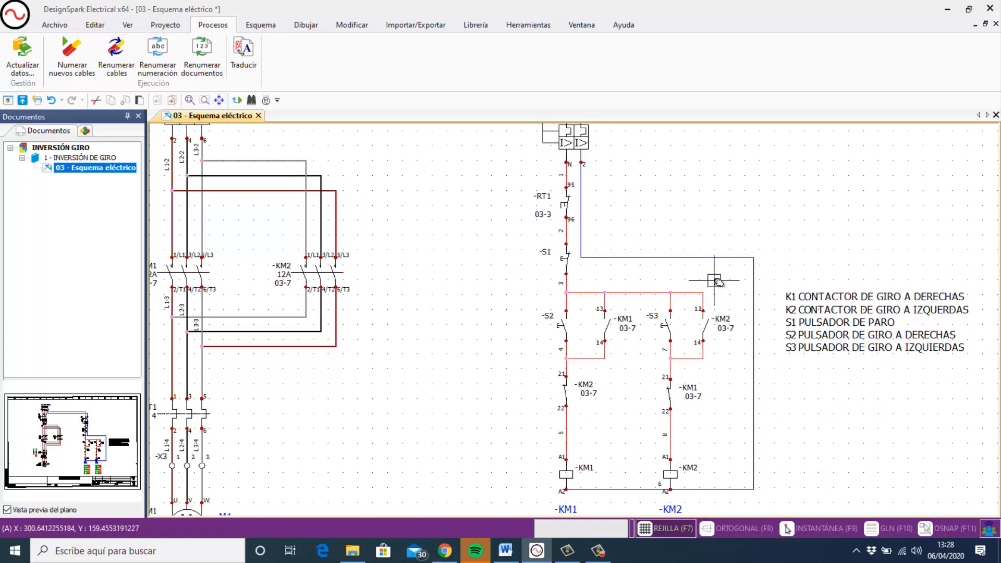
Show the wire number on the horizontal blue cable running above S3 in the control circuit.
{"action": "left_click", "coordinate": [669, 256]}
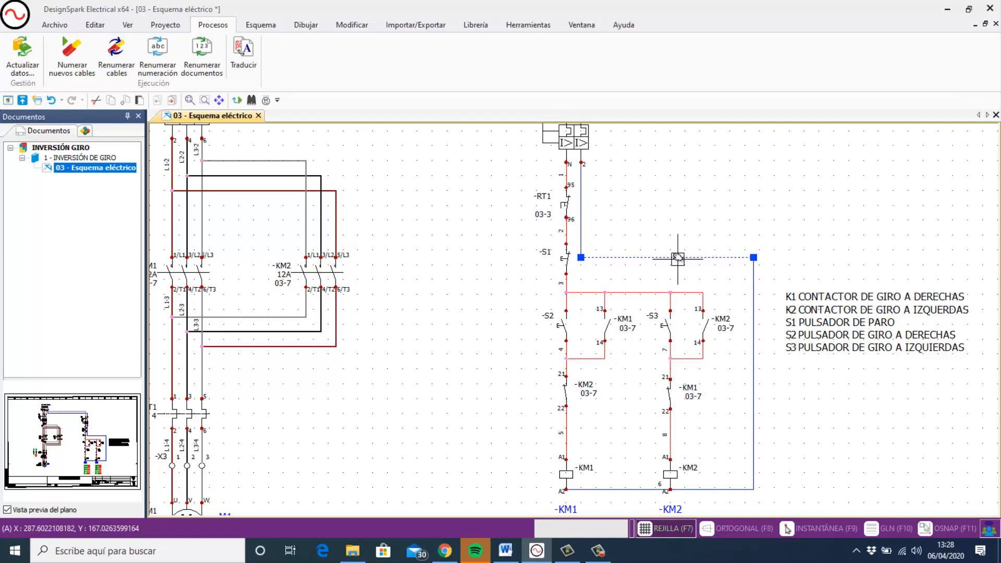
{"action": "right_click", "coordinate": [675, 257]}
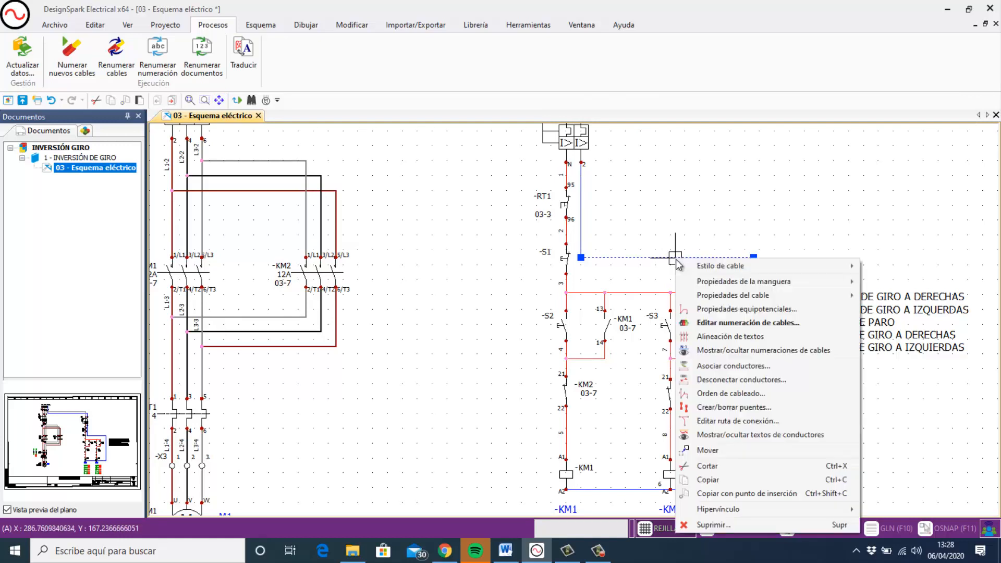
{"action": "left_click", "coordinate": [710, 352]}
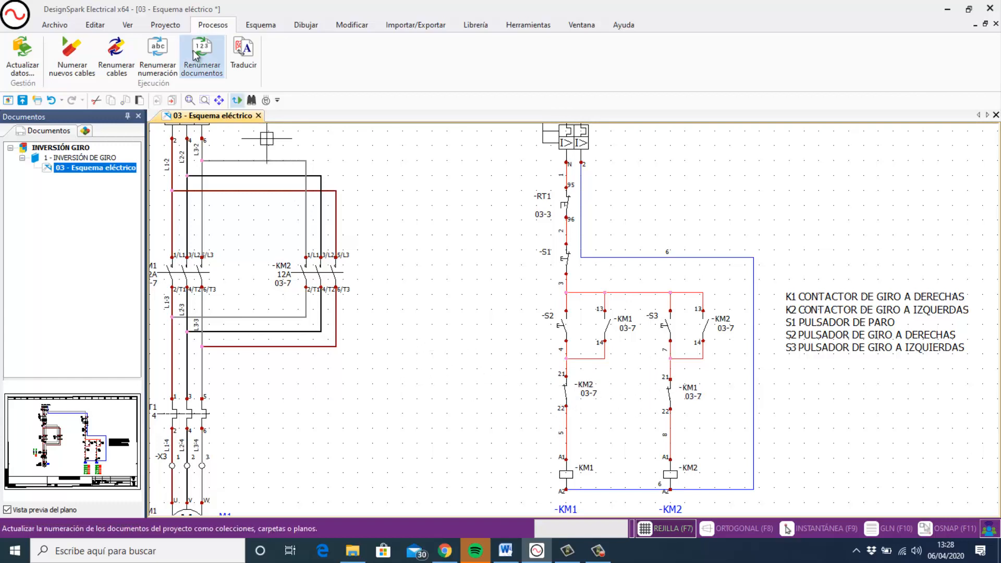
Review the cable renumbering options for the current schematic and access the cable style manager.
{"action": "left_click", "coordinate": [116, 52]}
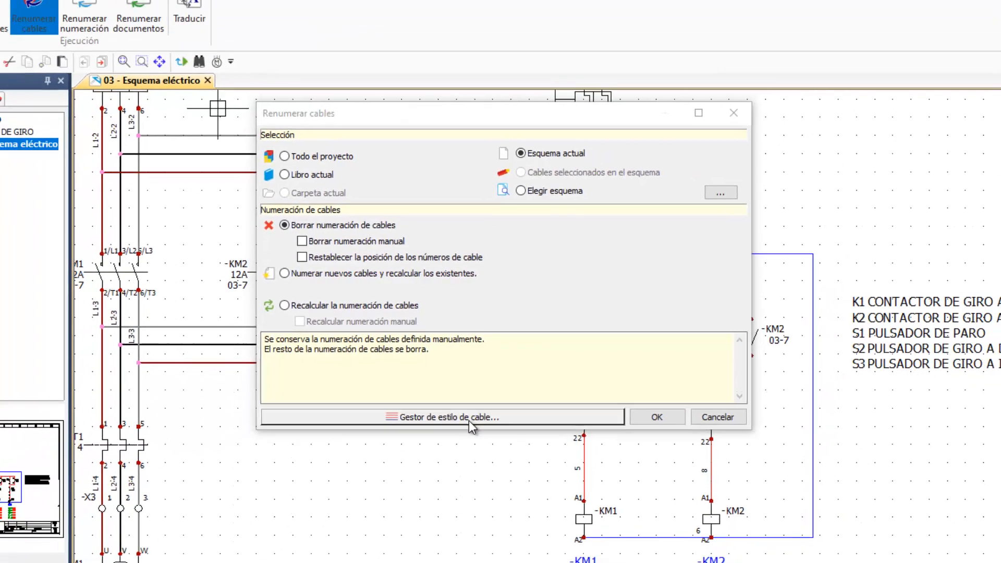
{"action": "left_click", "coordinate": [465, 454]}
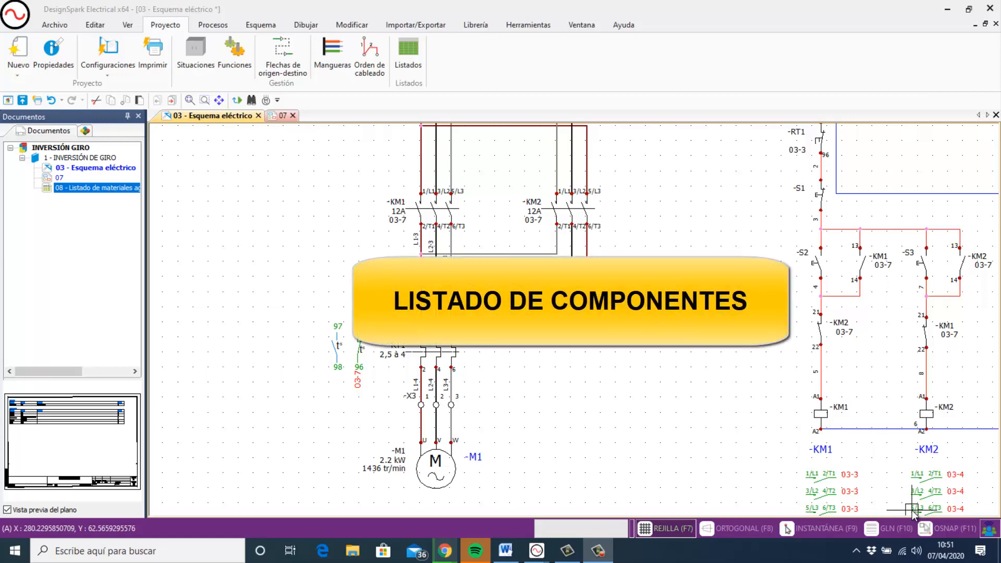
Open the project's list manager and include the template "Listado de materiales agrupado por fabricante".
{"action": "left_click", "coordinate": [261, 28]}
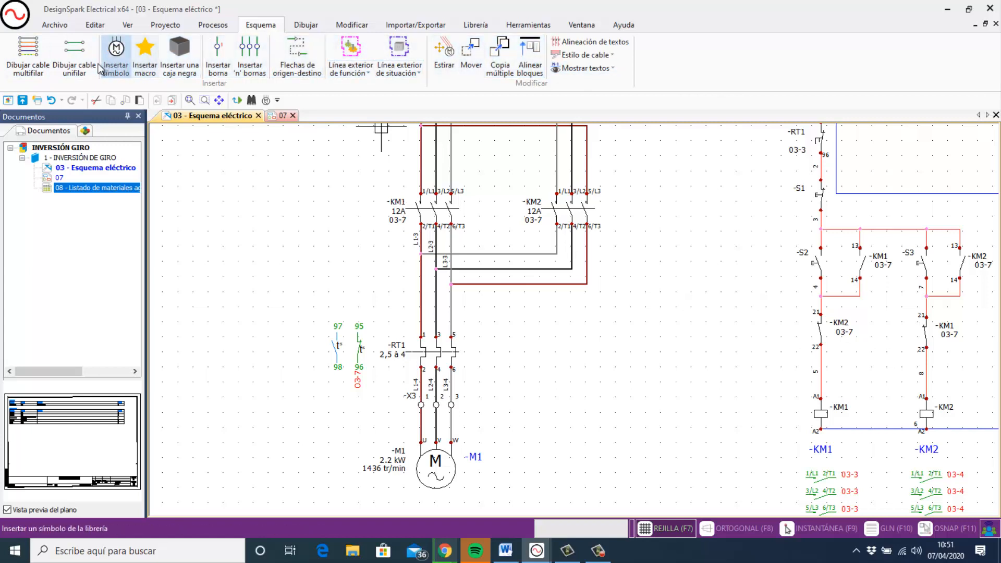
{"action": "left_click", "coordinate": [170, 27]}
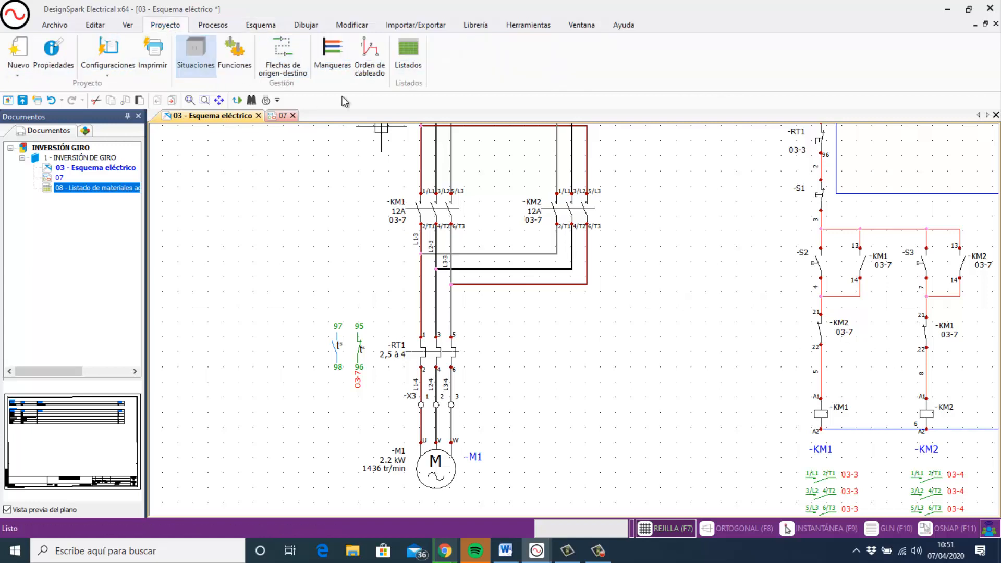
{"action": "left_click", "coordinate": [408, 51]}
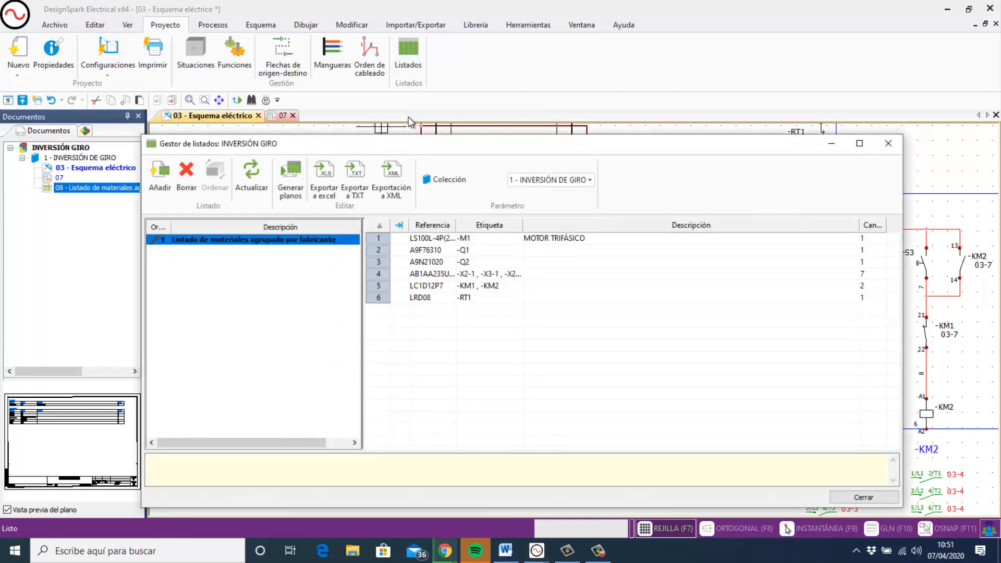
{"action": "left_click", "coordinate": [211, 242]}
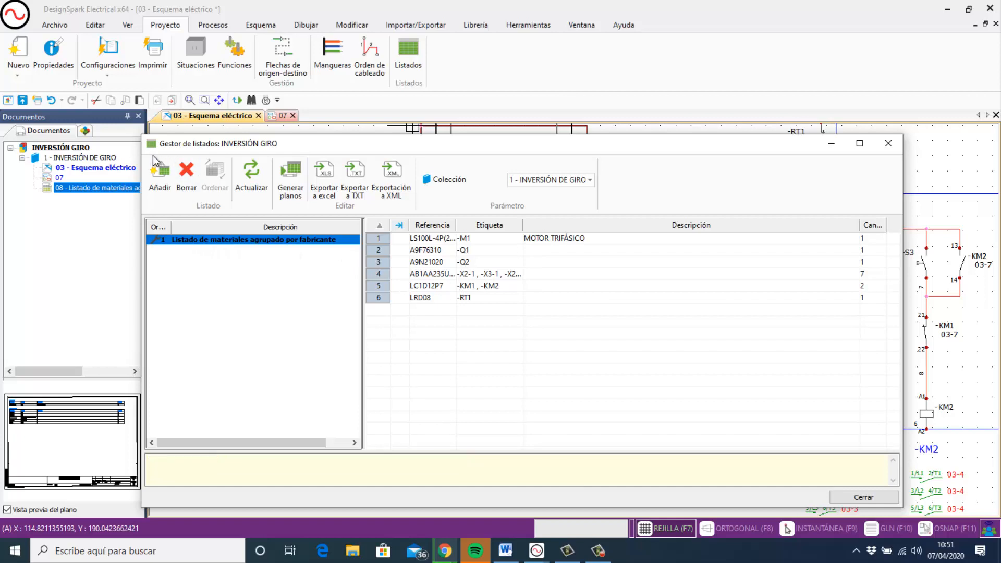
{"action": "left_click", "coordinate": [161, 172]}
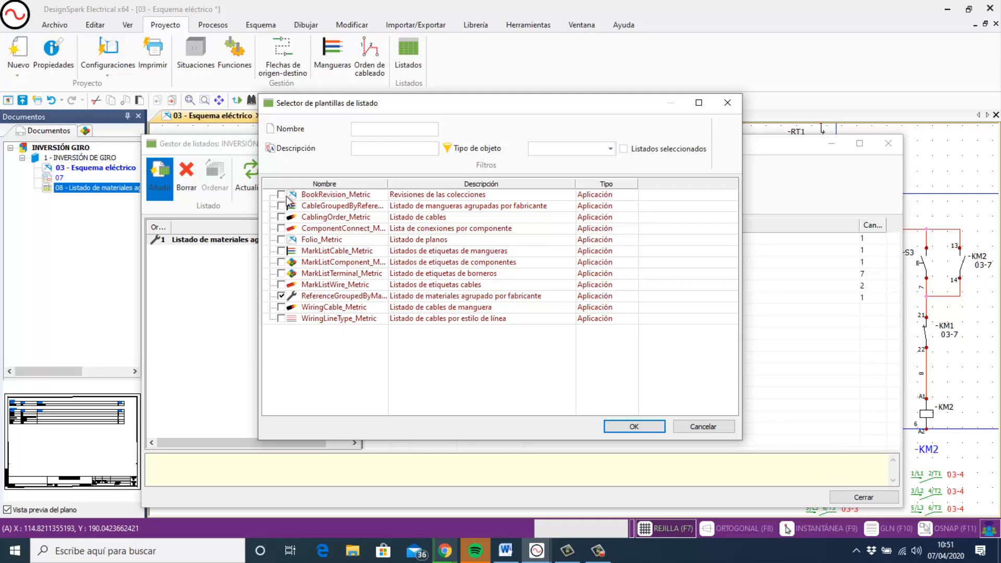
{"action": "left_click", "coordinate": [282, 296]}
{"action": "left_click", "coordinate": [634, 427]}
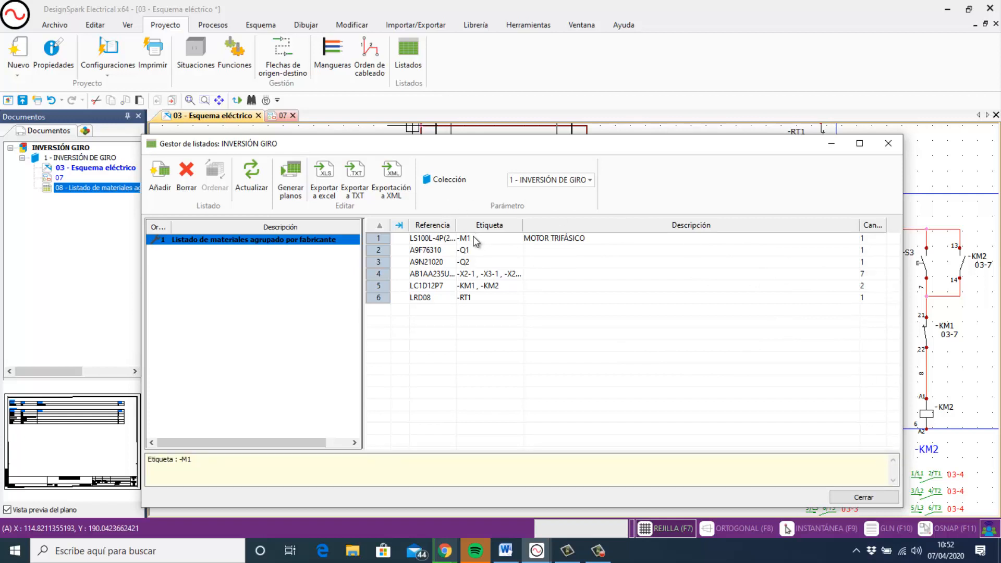
Generate the drawing of the materials list grouped by manufacturer in book 1 - INVERSIÓN DE GIRO.
{"action": "left_click", "coordinate": [488, 297]}
{"action": "left_click", "coordinate": [477, 288]}
{"action": "left_click", "coordinate": [290, 172]}
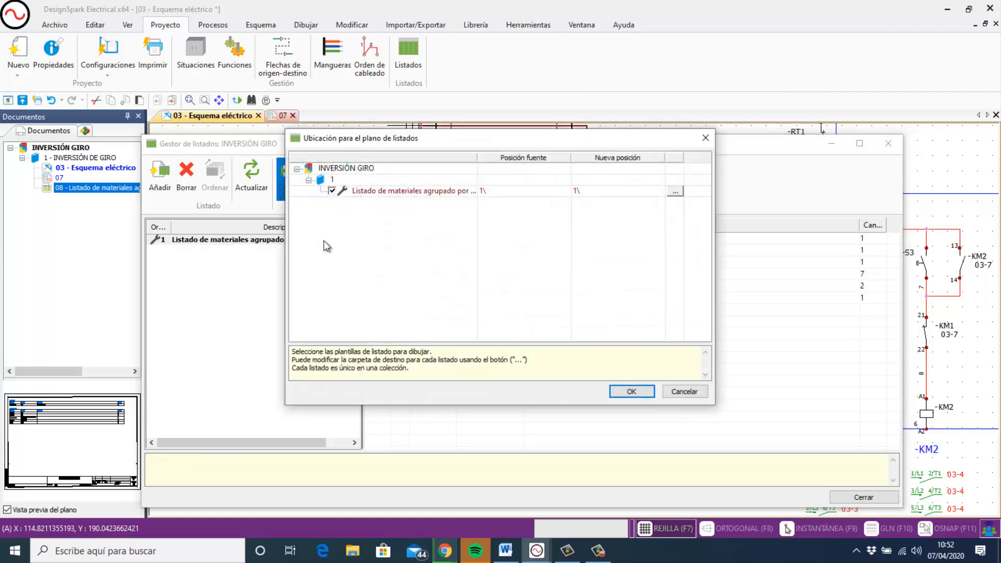
{"action": "left_click", "coordinate": [623, 391]}
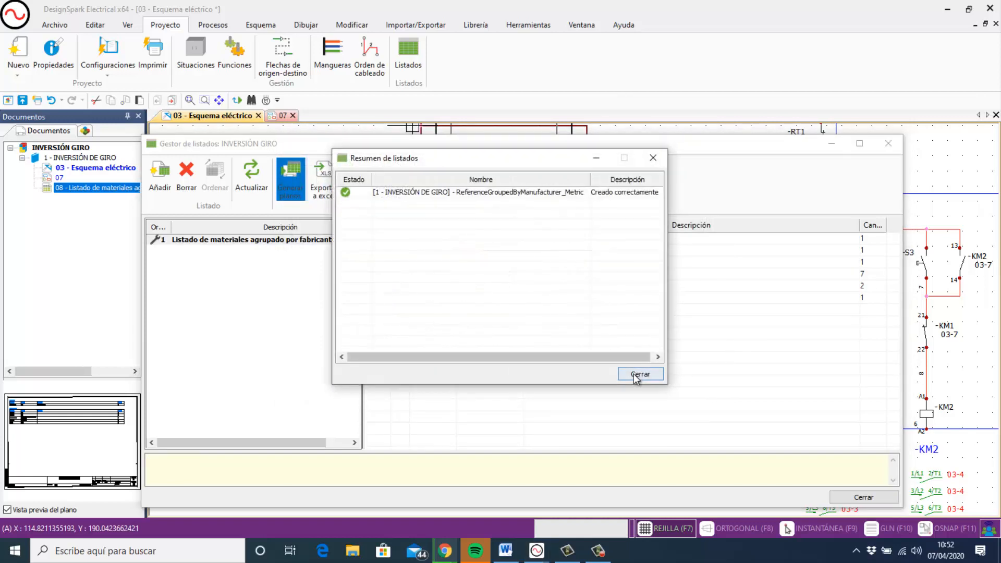
{"action": "left_click", "coordinate": [634, 374]}
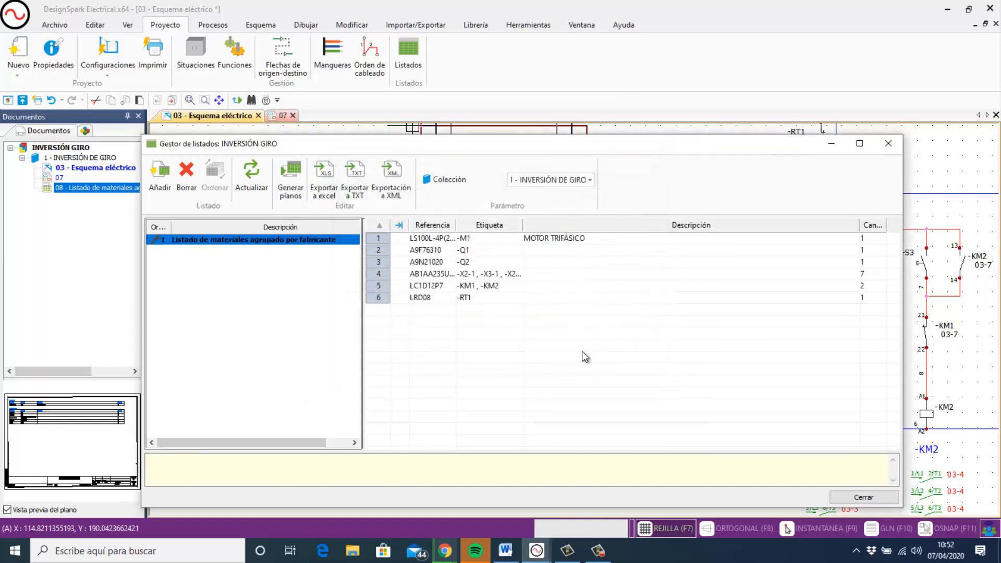
Open document 08 with the materials list grouped by manufacturer, minimize the list manager and examine the tables.
{"action": "left_click", "coordinate": [85, 131]}
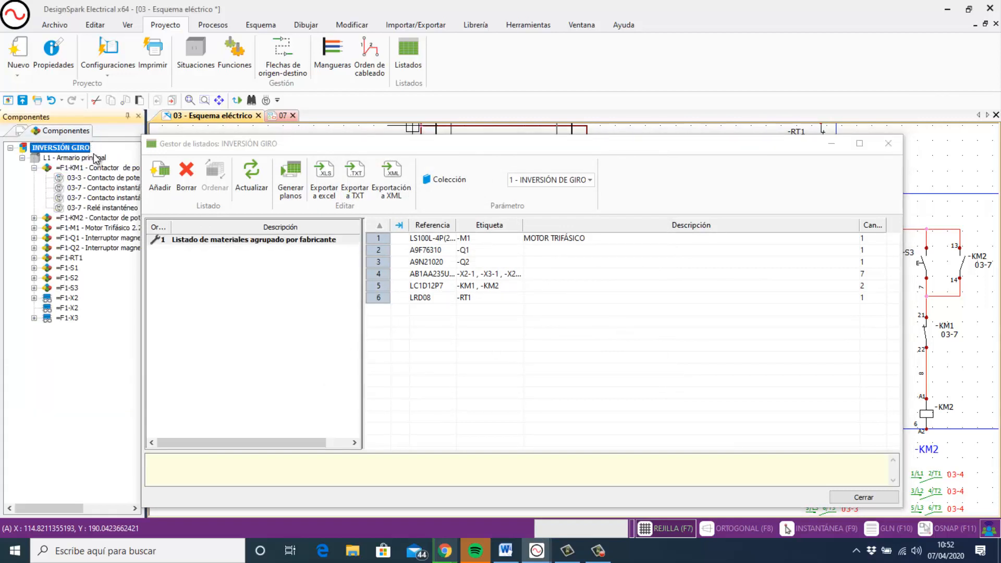
{"action": "left_click", "coordinate": [18, 134]}
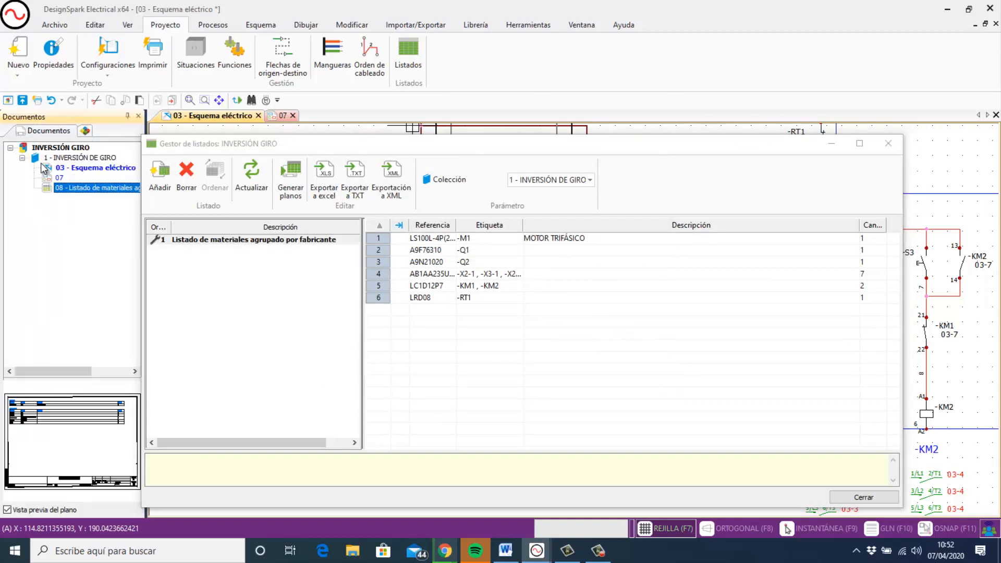
{"action": "double_click", "coordinate": [64, 189]}
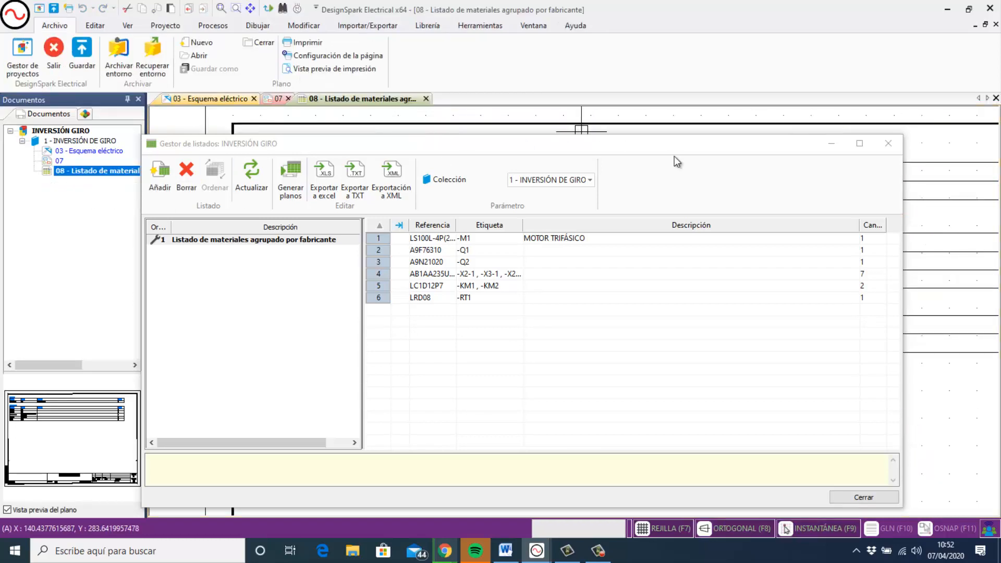
{"action": "left_click", "coordinate": [831, 144]}
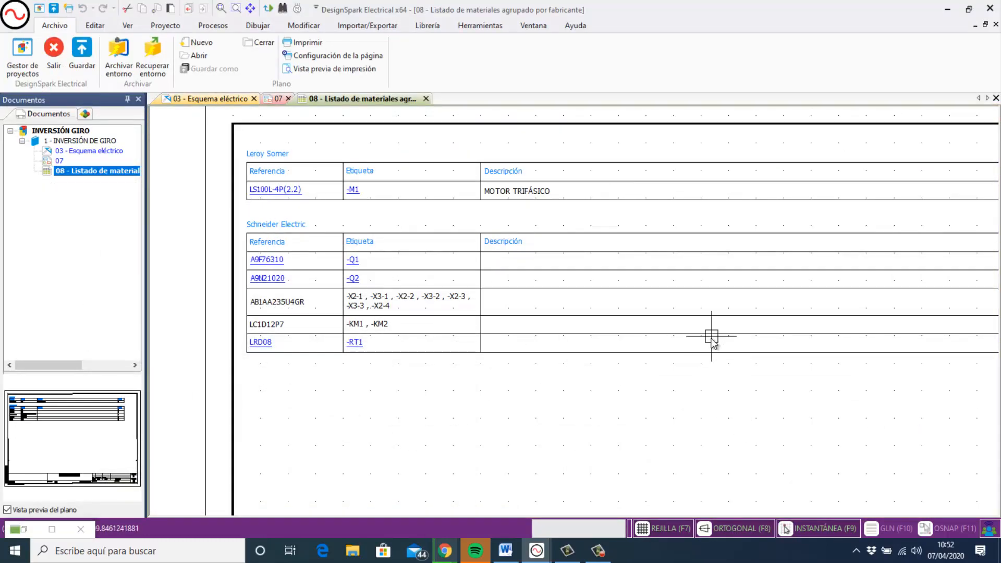
{"action": "scroll", "coordinate": [709, 344], "scroll_direction": "down", "scroll_amount": 2}
{"action": "scroll", "coordinate": [710, 344], "scroll_direction": "up", "scroll_amount": 4}
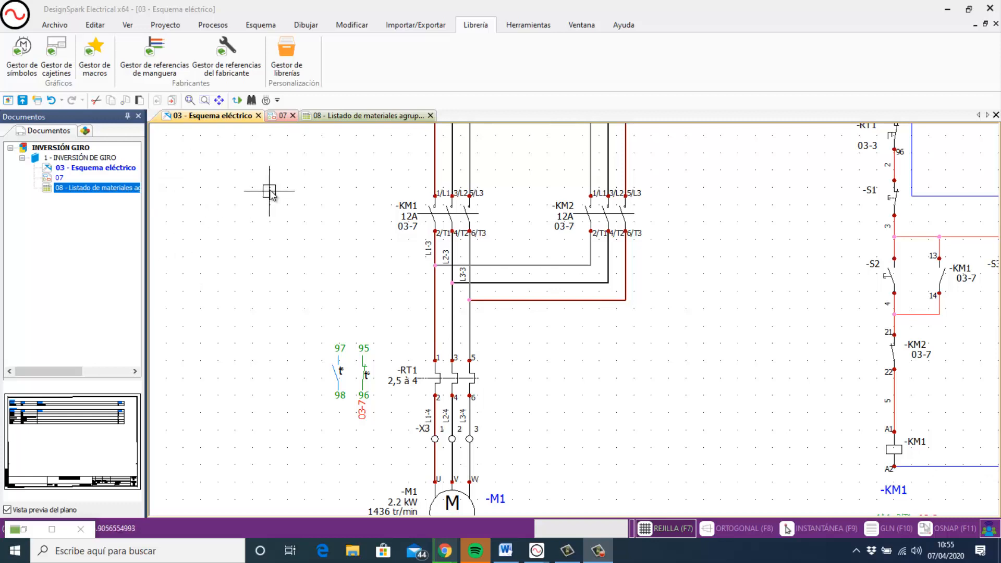
Place a three-pole power contactor symbol in open space beside KM1 and open the manufacturer reference search from its properties.
{"action": "left_click", "coordinate": [255, 26]}
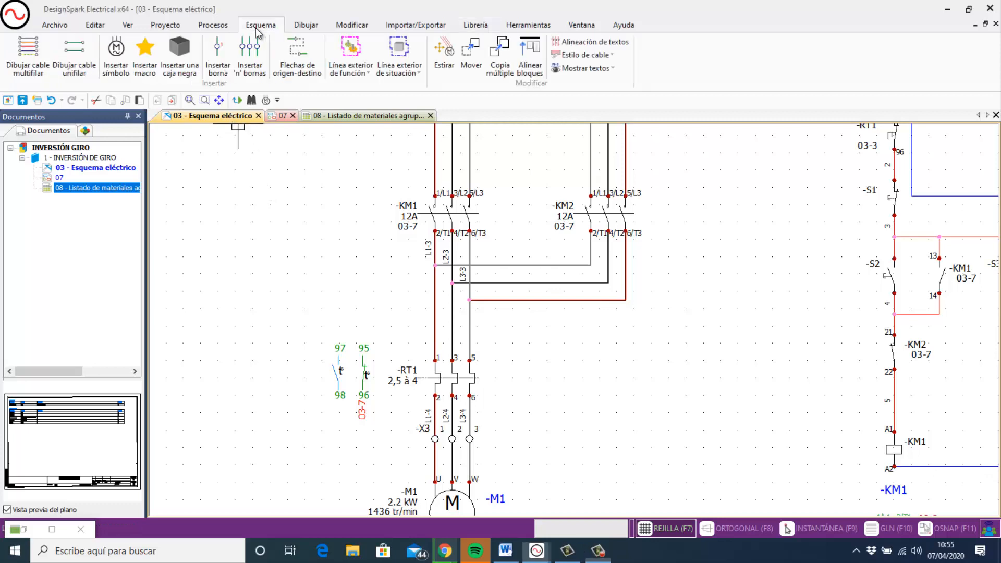
{"action": "left_click", "coordinate": [127, 73]}
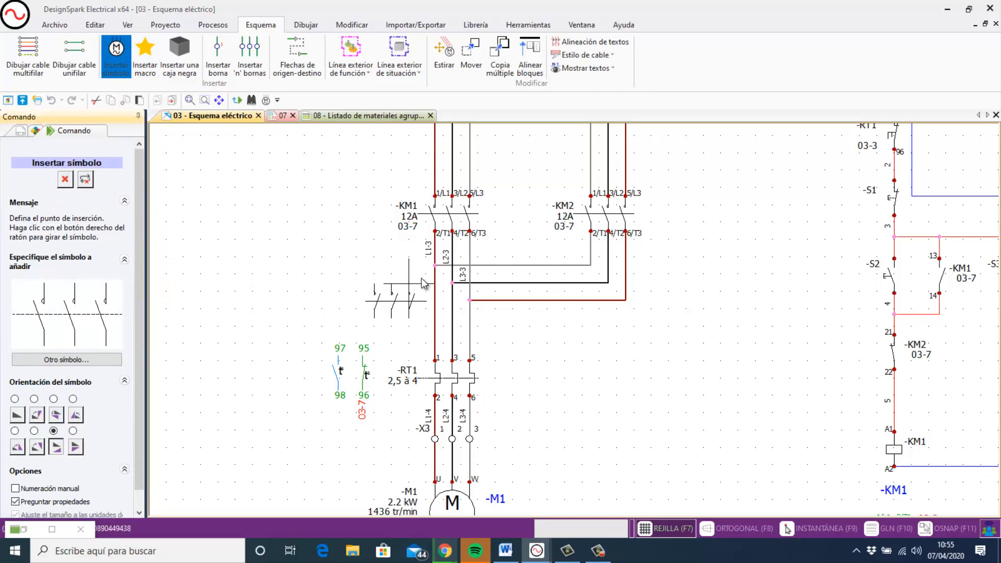
{"action": "left_click", "coordinate": [311, 239]}
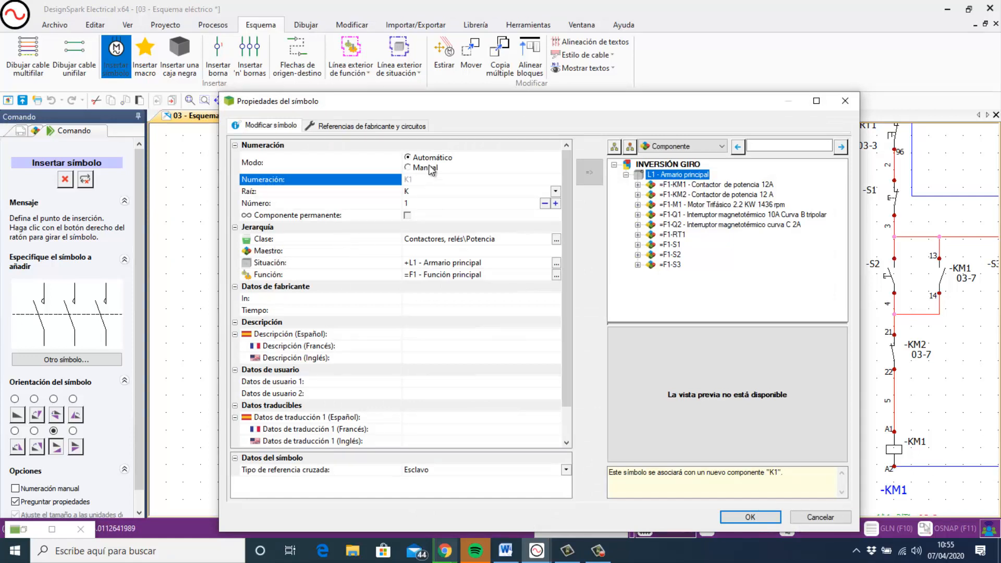
{"action": "left_click", "coordinate": [371, 127]}
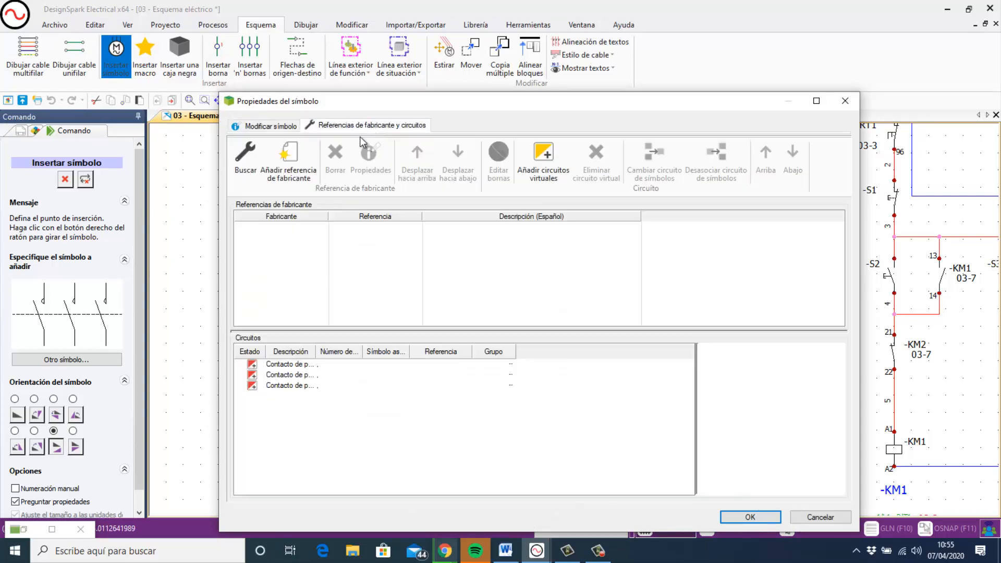
{"action": "left_click", "coordinate": [277, 127]}
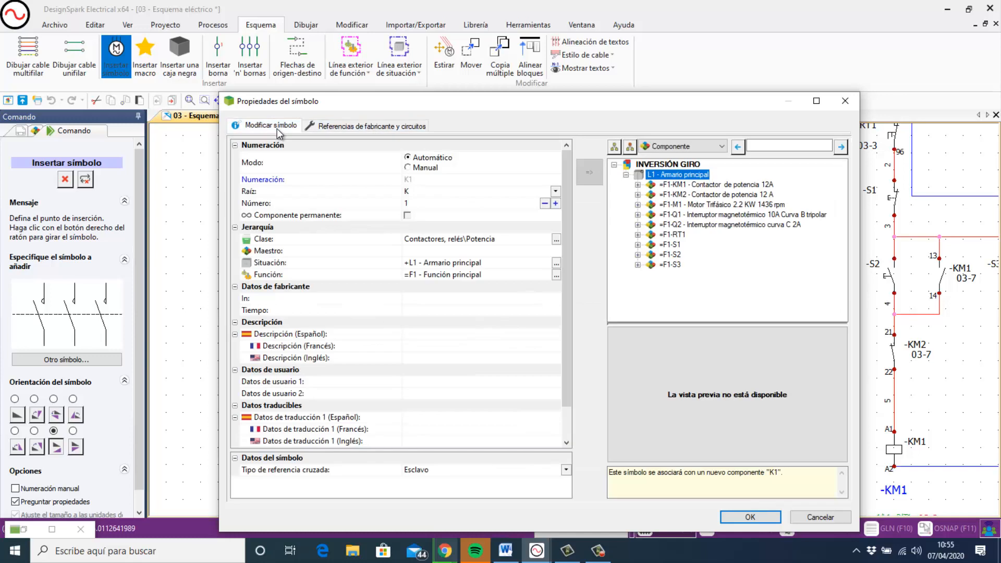
{"action": "left_click", "coordinate": [343, 126]}
{"action": "left_click", "coordinate": [254, 158]}
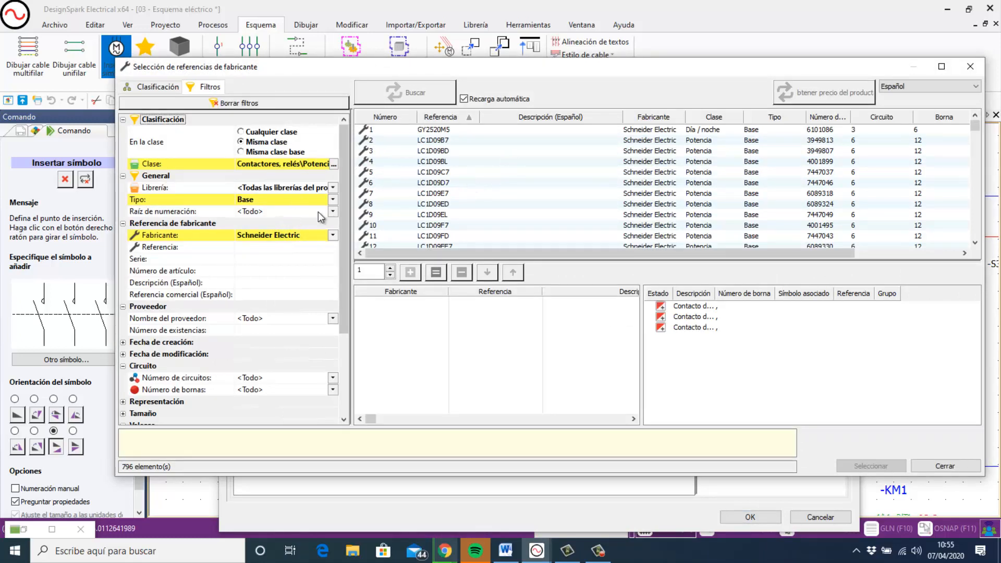
Browse the Schneider Electric power contactor references and display their descriptions in French.
{"action": "scroll", "coordinate": [424, 172], "scroll_direction": "down", "scroll_amount": 14}
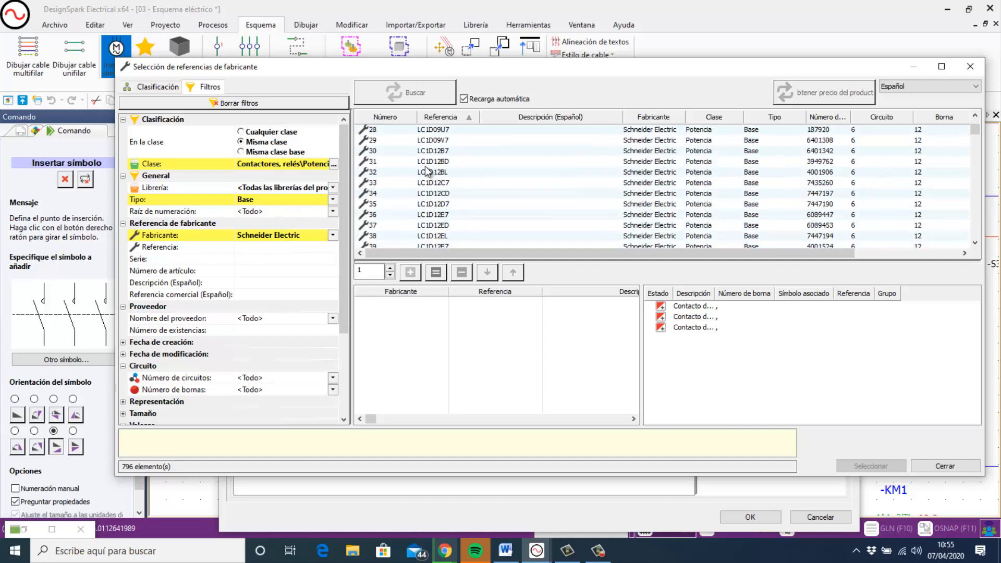
{"action": "scroll", "coordinate": [424, 172], "scroll_direction": "down", "scroll_amount": 20}
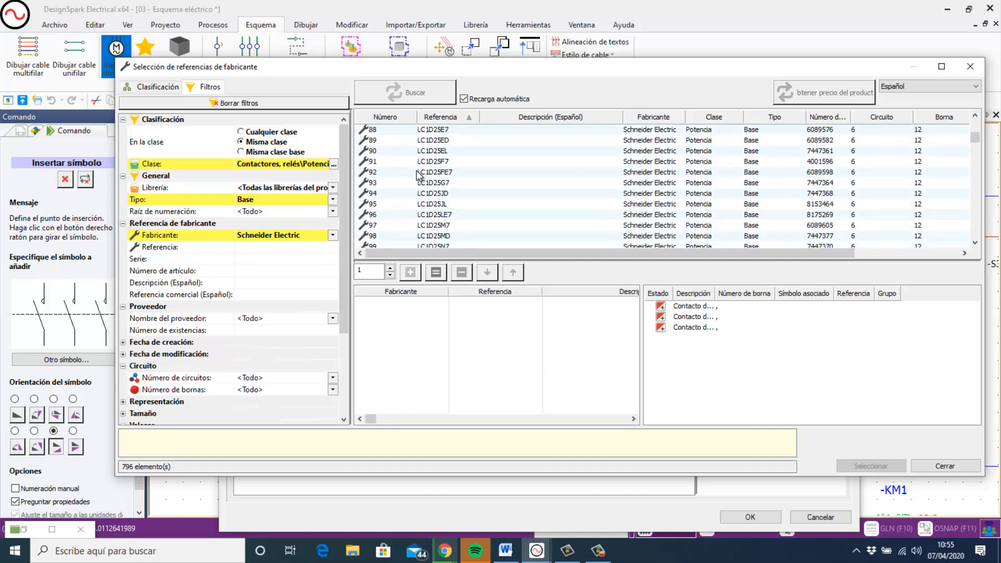
{"action": "scroll", "coordinate": [416, 175], "scroll_direction": "down", "scroll_amount": 20}
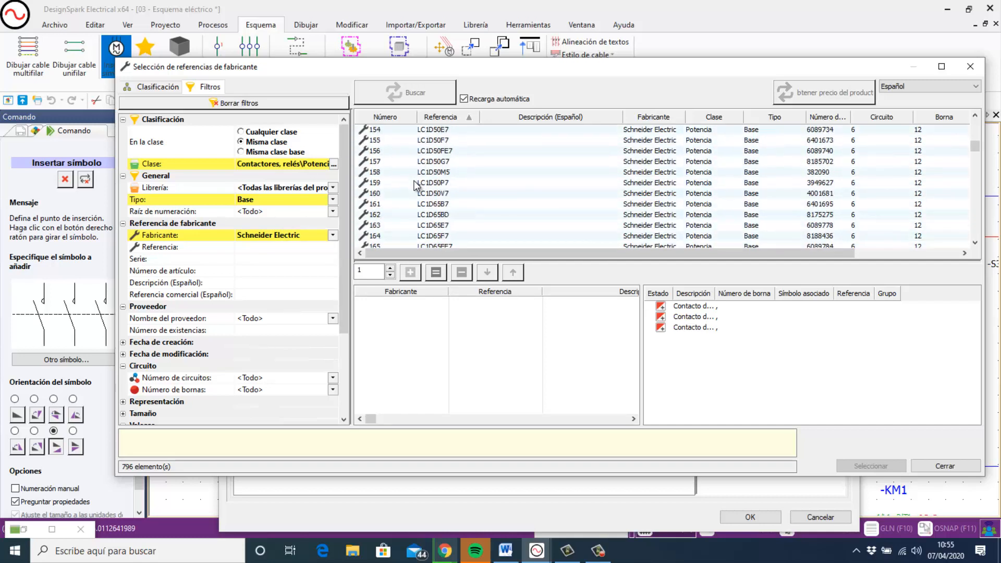
{"action": "scroll", "coordinate": [438, 198], "scroll_direction": "down", "scroll_amount": 5}
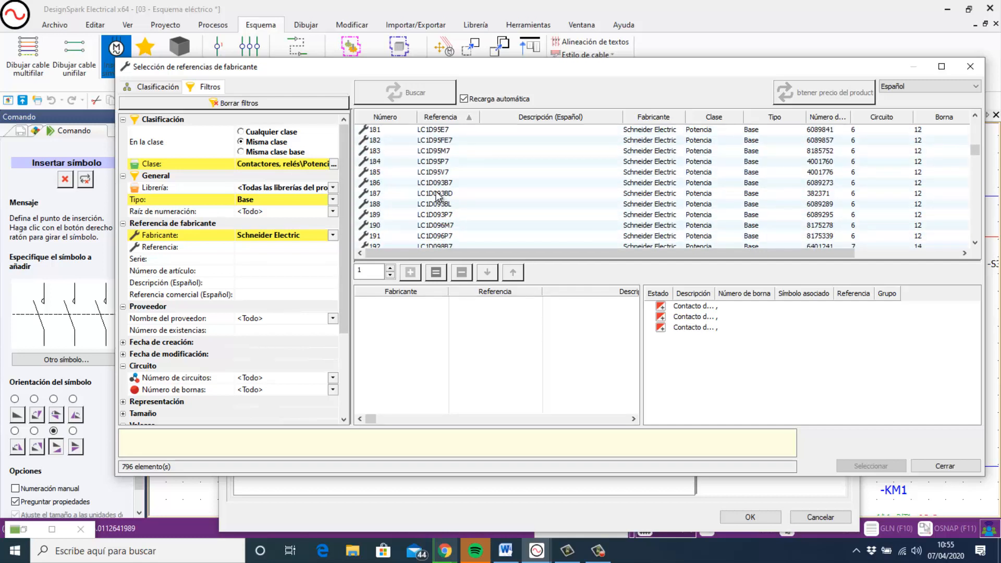
{"action": "scroll", "coordinate": [436, 197], "scroll_direction": "down", "scroll_amount": 8}
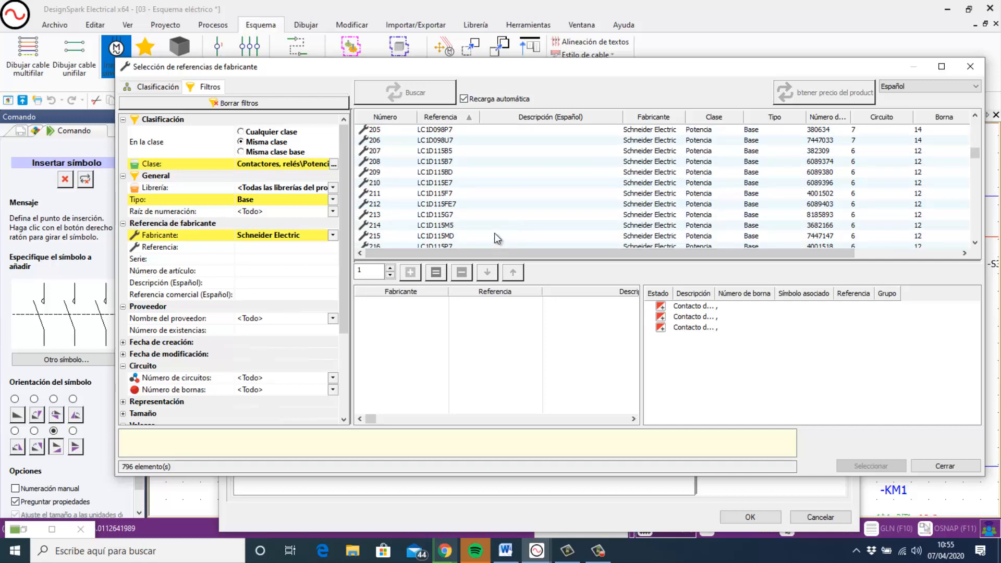
{"action": "left_click", "coordinate": [975, 86]}
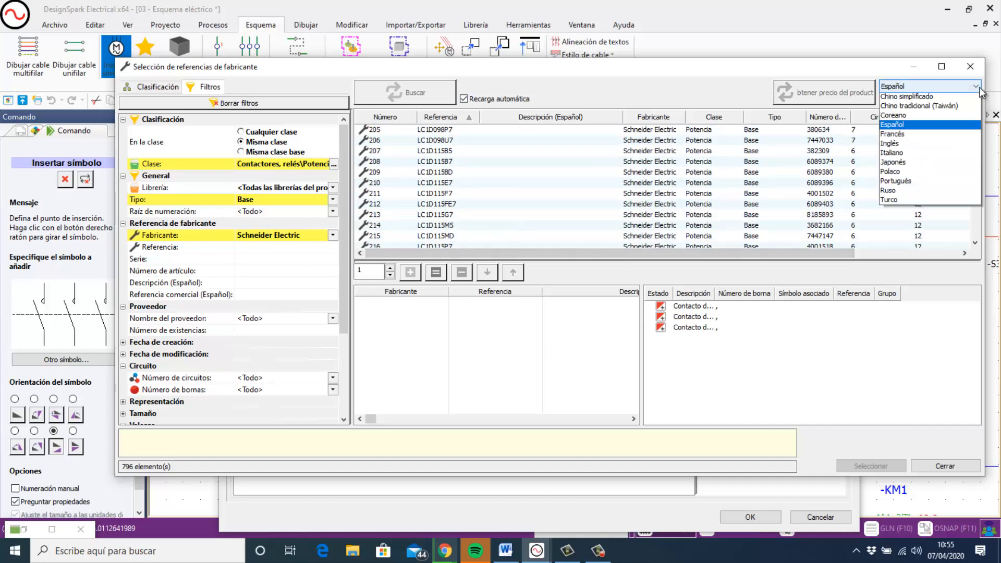
{"action": "left_click", "coordinate": [893, 154]}
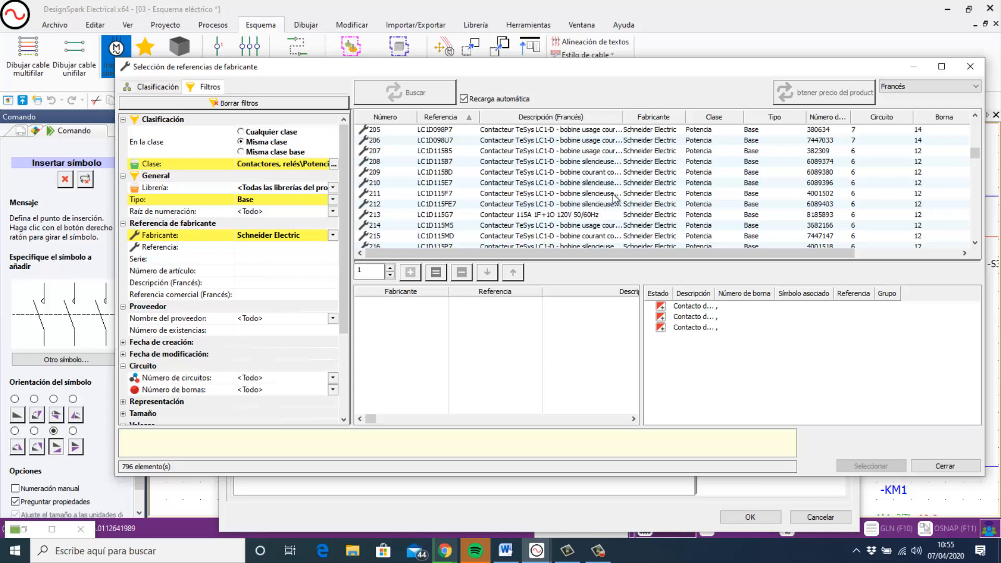
{"action": "scroll", "coordinate": [591, 197], "scroll_direction": "up", "scroll_amount": 5}
{"action": "scroll", "coordinate": [594, 197], "scroll_direction": "up", "scroll_amount": 12}
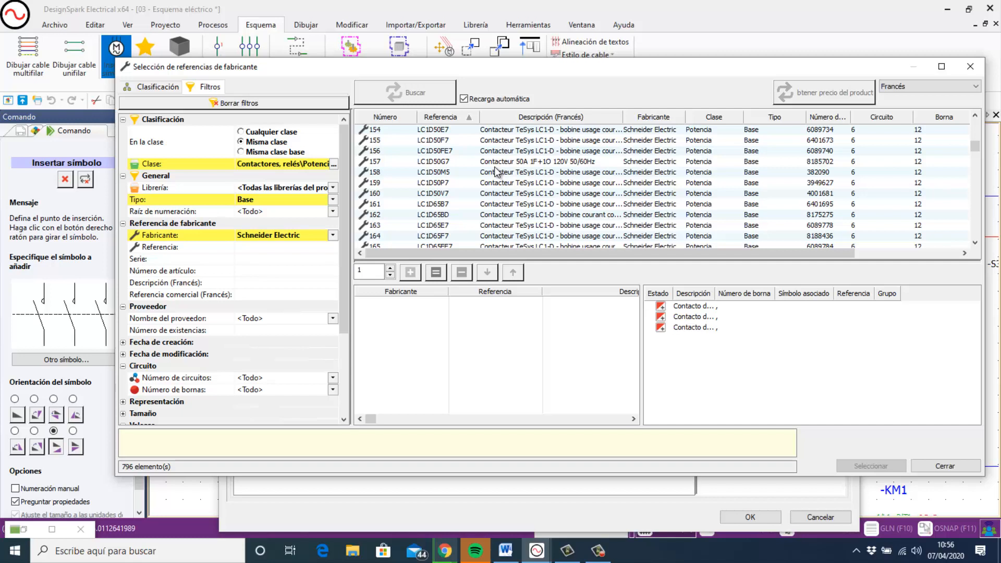
Display the reference descriptions in English and examine the current ratings and coil voltages of the LC1D contactors.
{"action": "left_click", "coordinate": [975, 86]}
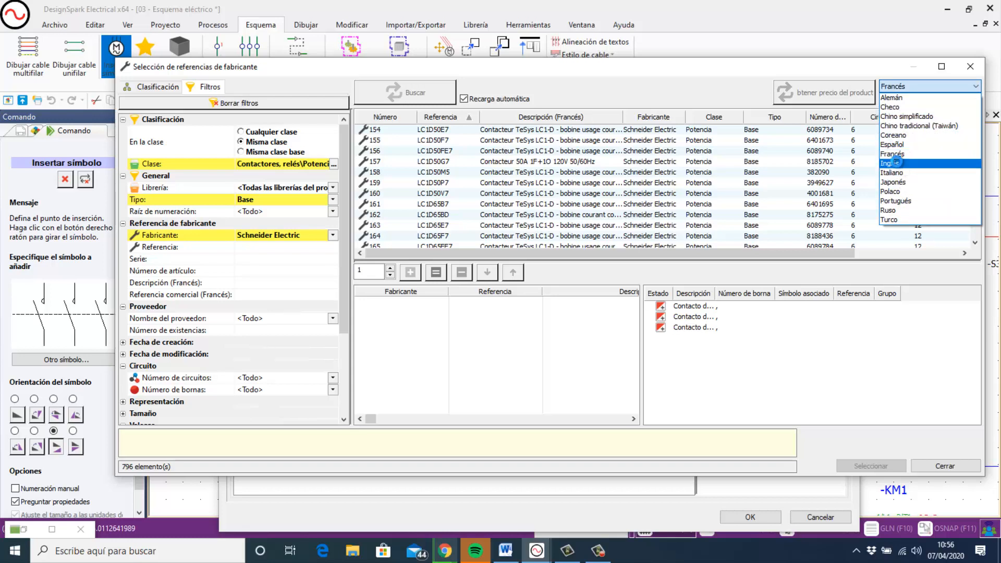
{"action": "left_click", "coordinate": [897, 163]}
{"action": "scroll", "coordinate": [550, 183], "scroll_direction": "up", "scroll_amount": 15}
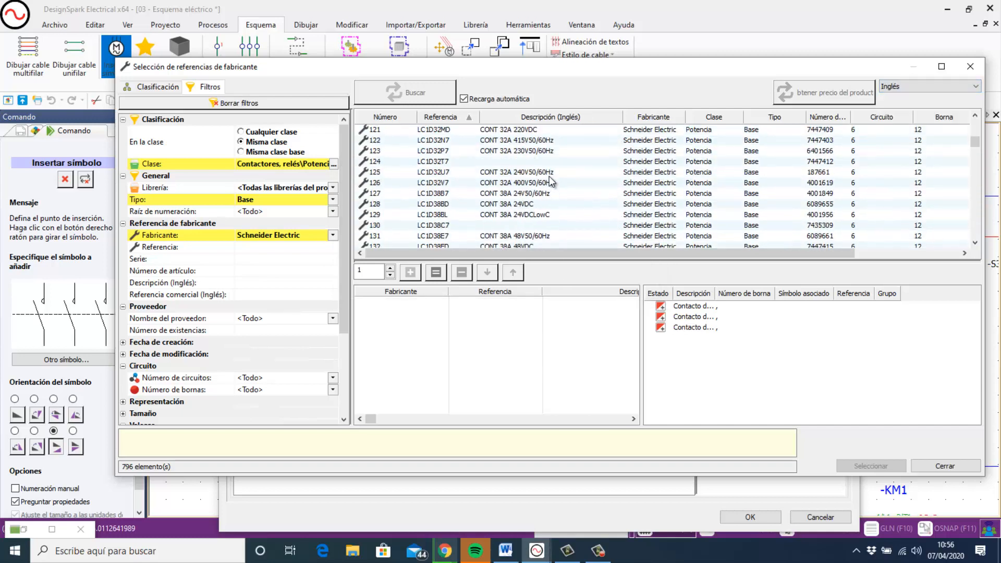
{"action": "scroll", "coordinate": [549, 181], "scroll_direction": "up", "scroll_amount": 11}
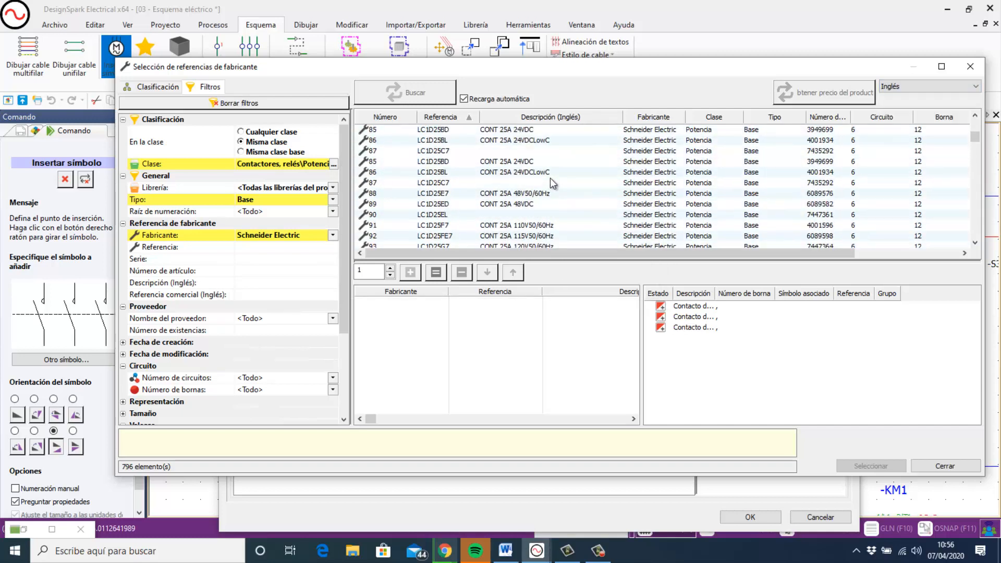
{"action": "scroll", "coordinate": [550, 179], "scroll_direction": "up", "scroll_amount": 16}
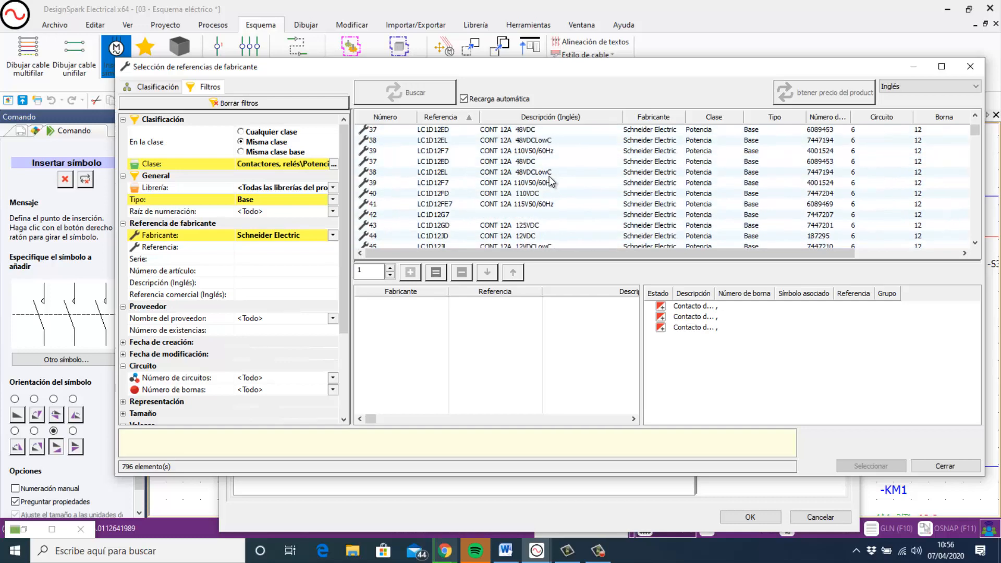
{"action": "scroll", "coordinate": [550, 179], "scroll_direction": "down", "scroll_amount": 6}
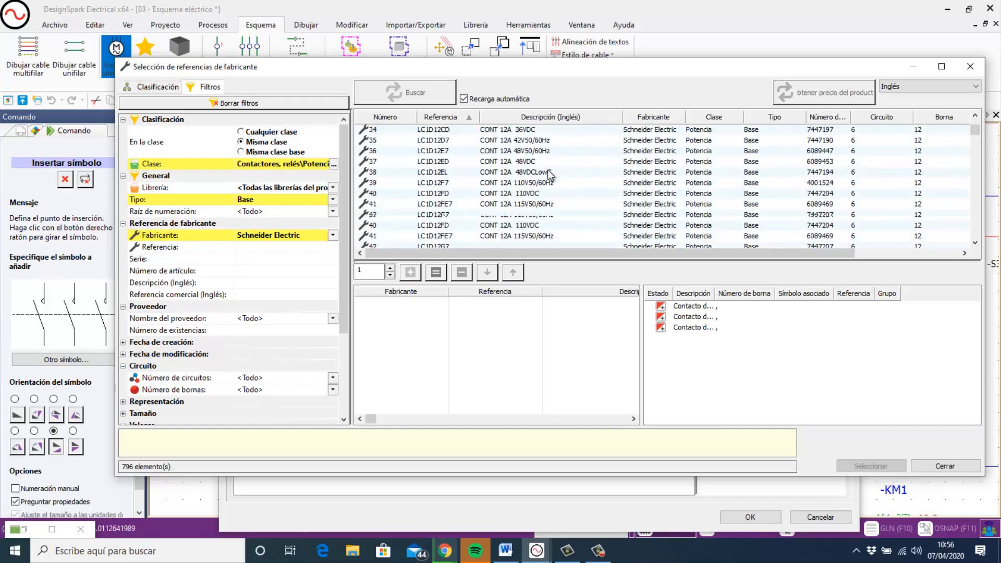
{"action": "scroll", "coordinate": [550, 172], "scroll_direction": "down", "scroll_amount": 20}
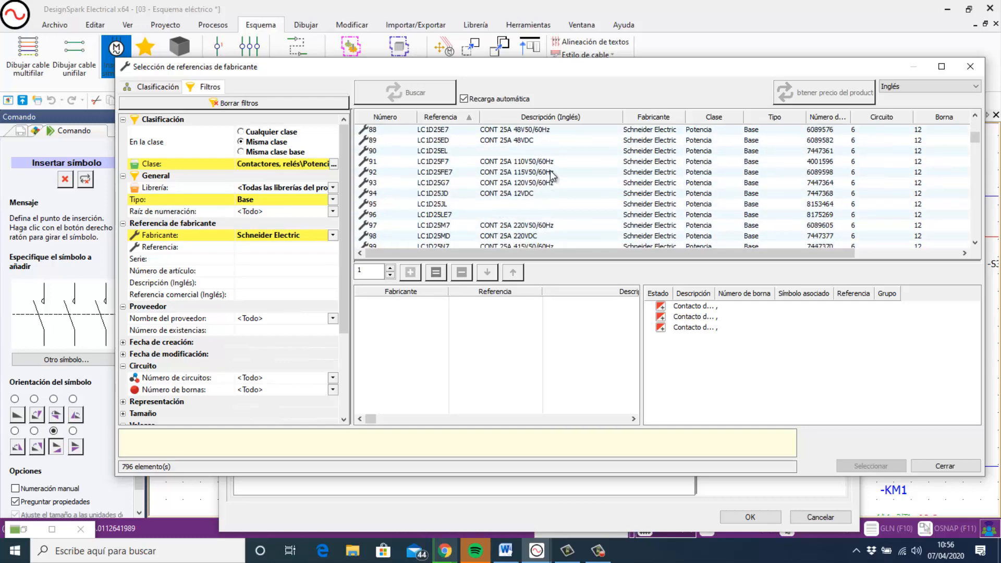
{"action": "scroll", "coordinate": [549, 172], "scroll_direction": "down", "scroll_amount": 5}
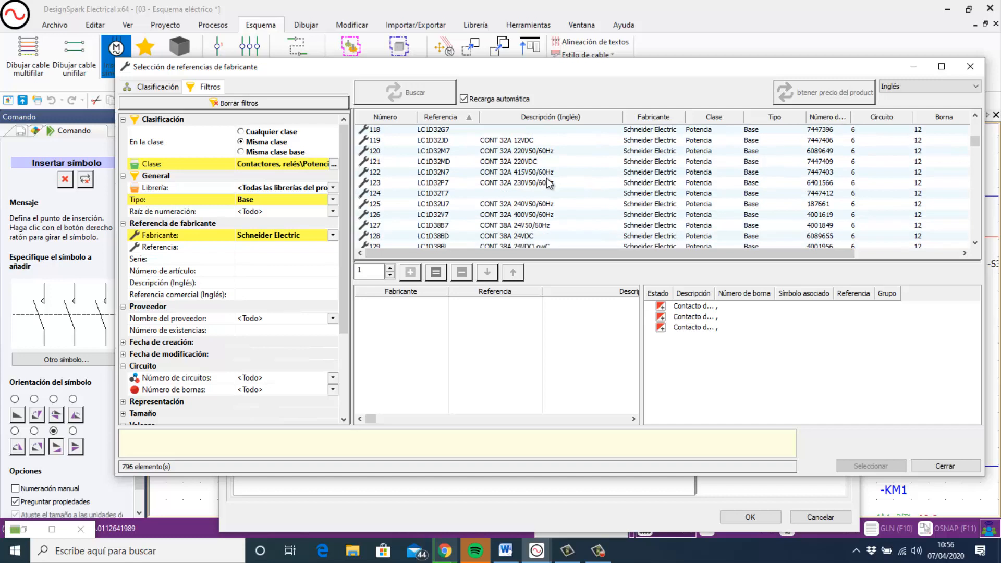
{"action": "scroll", "coordinate": [558, 188], "scroll_direction": "down", "scroll_amount": 2}
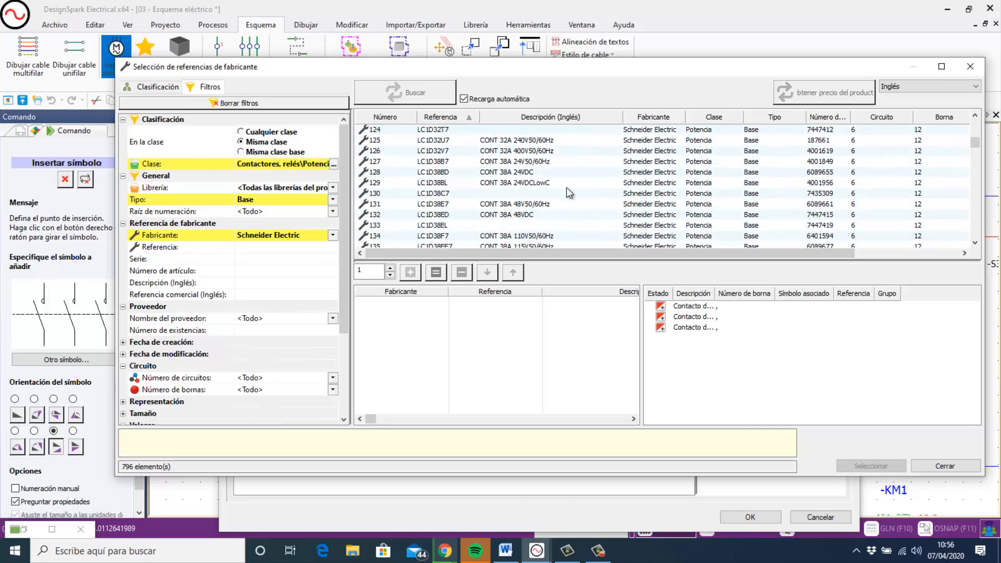
{"action": "left_click", "coordinate": [977, 89]}
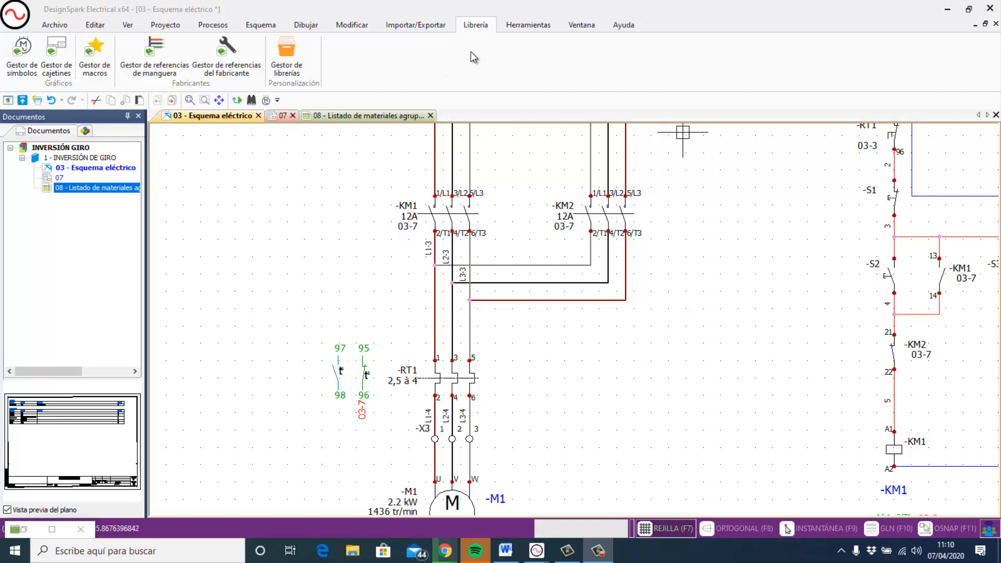
Open the manufacturer reference manager and access its online content catalogue.
{"action": "left_click", "coordinate": [424, 27]}
{"action": "left_click", "coordinate": [475, 26]}
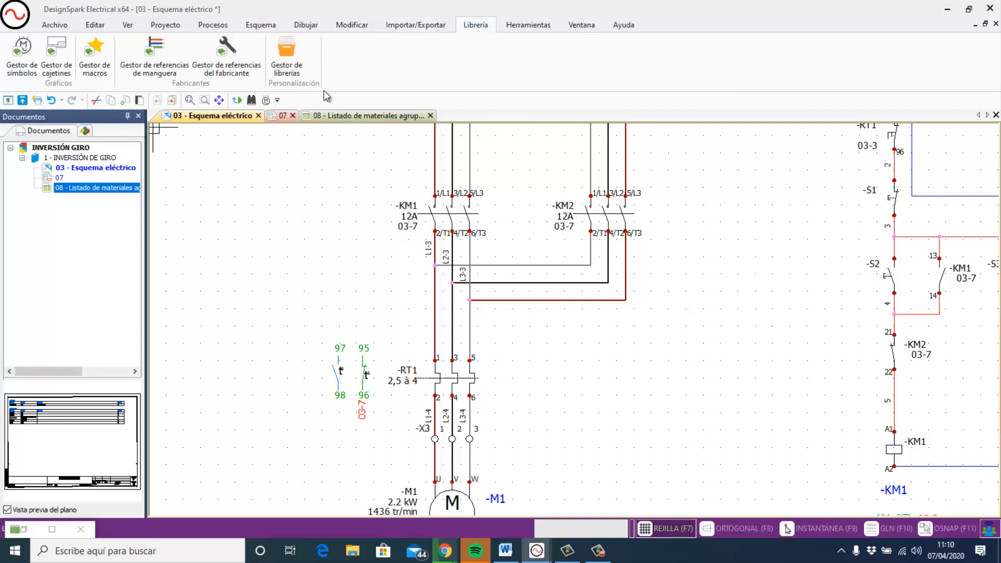
{"action": "left_click", "coordinate": [224, 70]}
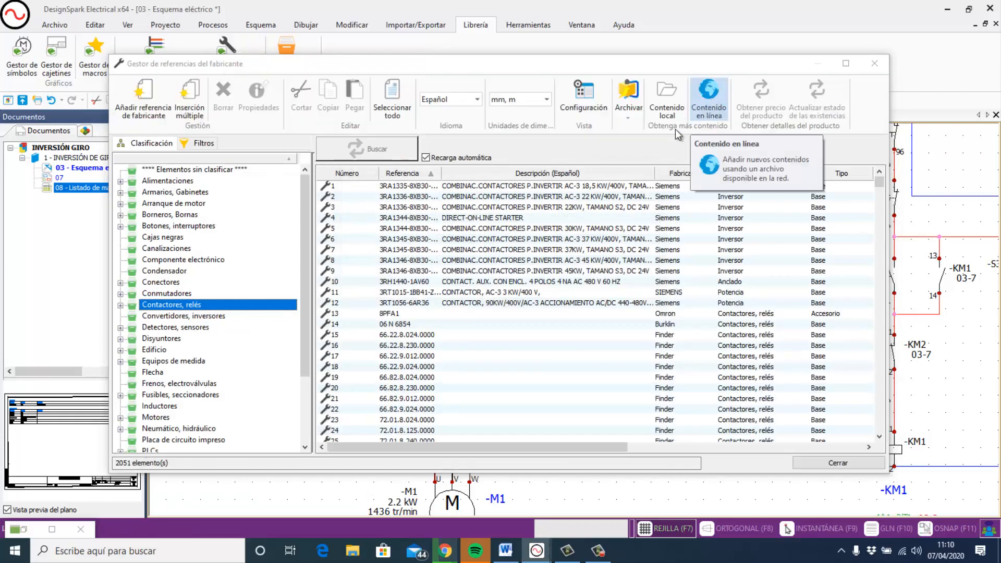
{"action": "left_click", "coordinate": [710, 96]}
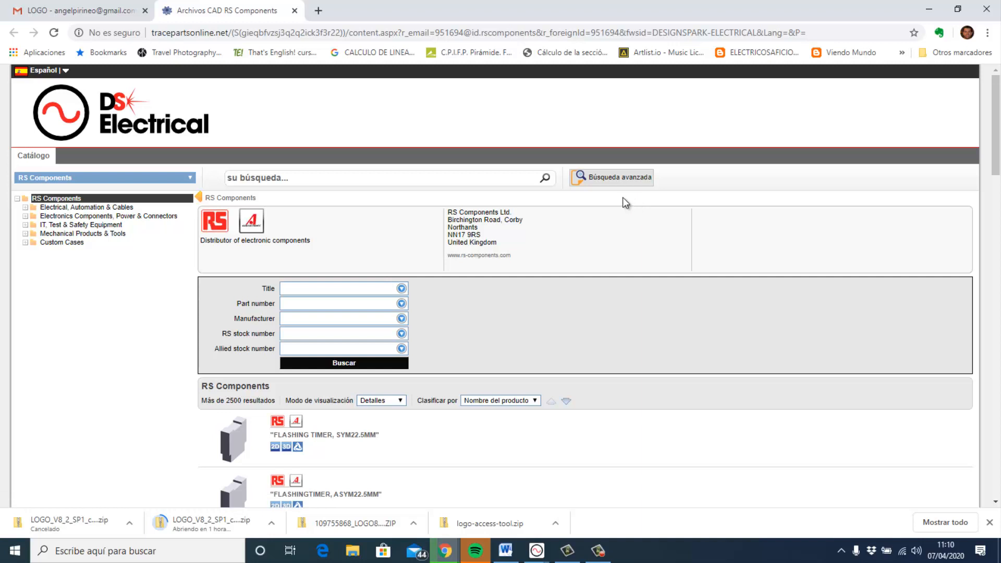
Choose the Siemens Automation and Control catalogue among the available manufacturers.
{"action": "left_click", "coordinate": [188, 179]}
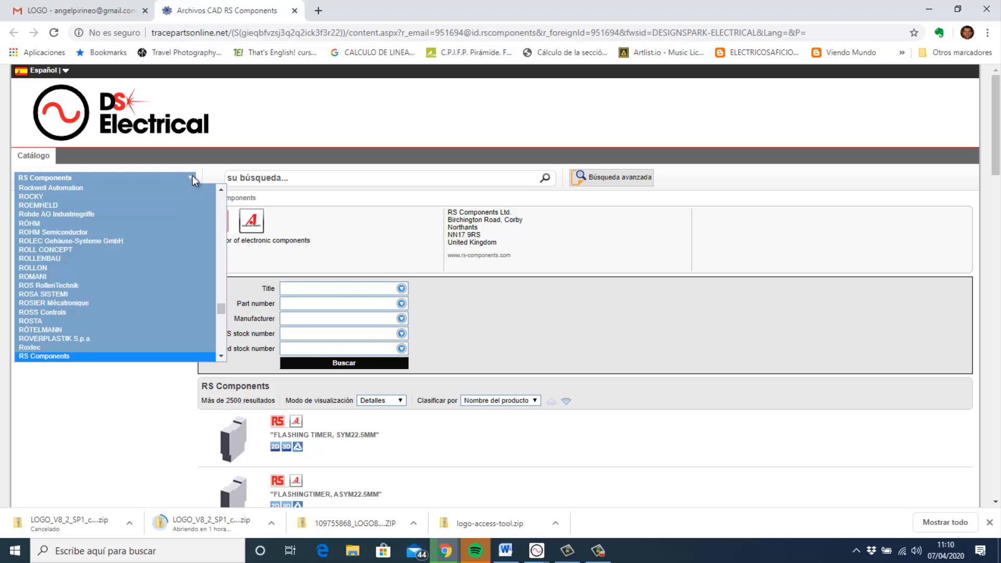
{"action": "mouse_move", "coordinate": [222, 308]}
{"action": "left_mouse_down"}
{"action": "mouse_move", "coordinate": [223, 196]}
{"action": "mouse_move", "coordinate": [212, 351]}
{"action": "mouse_move", "coordinate": [221, 321]}
{"action": "mouse_move", "coordinate": [210, 314]}
{"action": "left_mouse_up"}
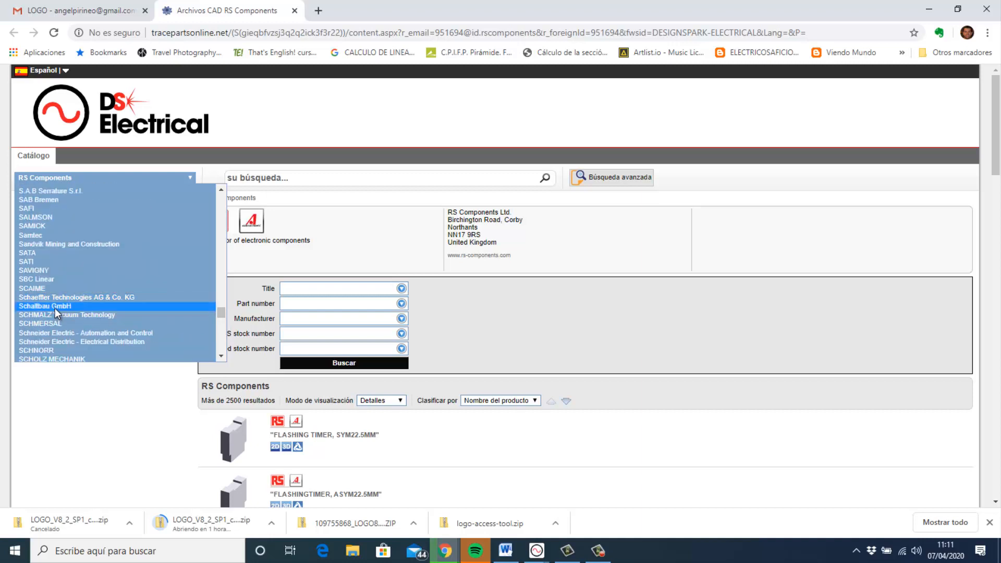
{"action": "scroll", "coordinate": [56, 308], "scroll_direction": "down", "scroll_amount": 5}
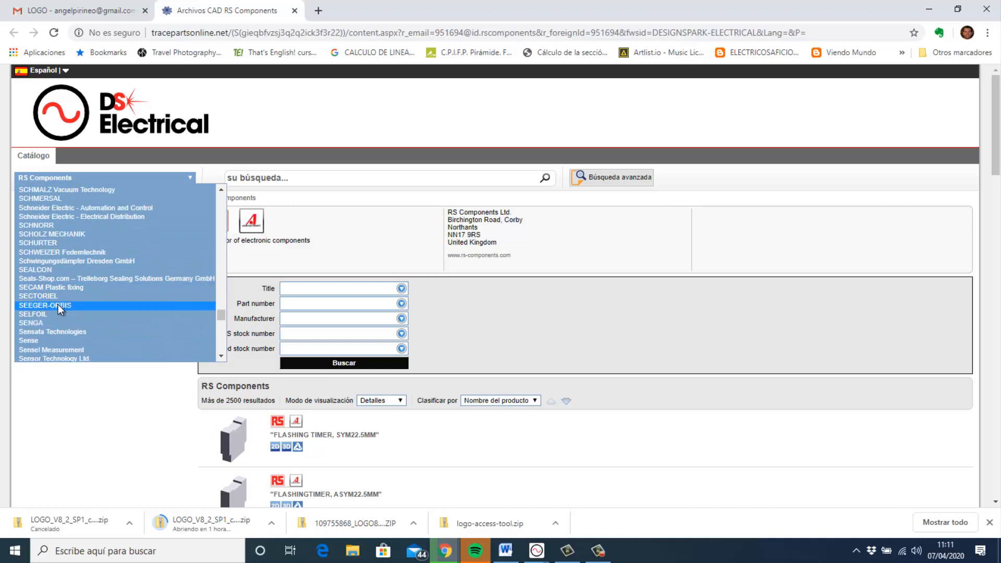
{"action": "scroll", "coordinate": [58, 304], "scroll_direction": "down", "scroll_amount": 5}
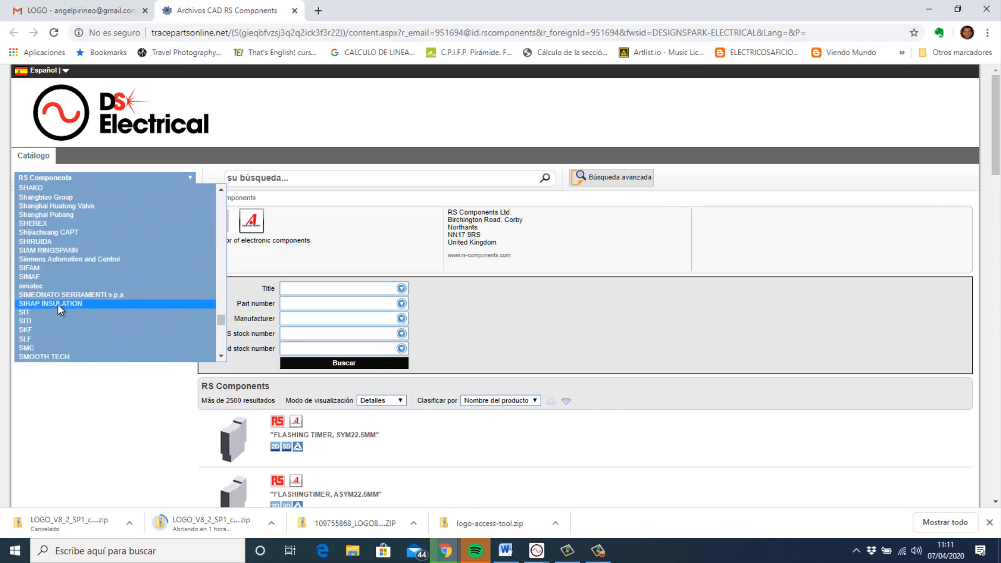
{"action": "left_click", "coordinate": [65, 259]}
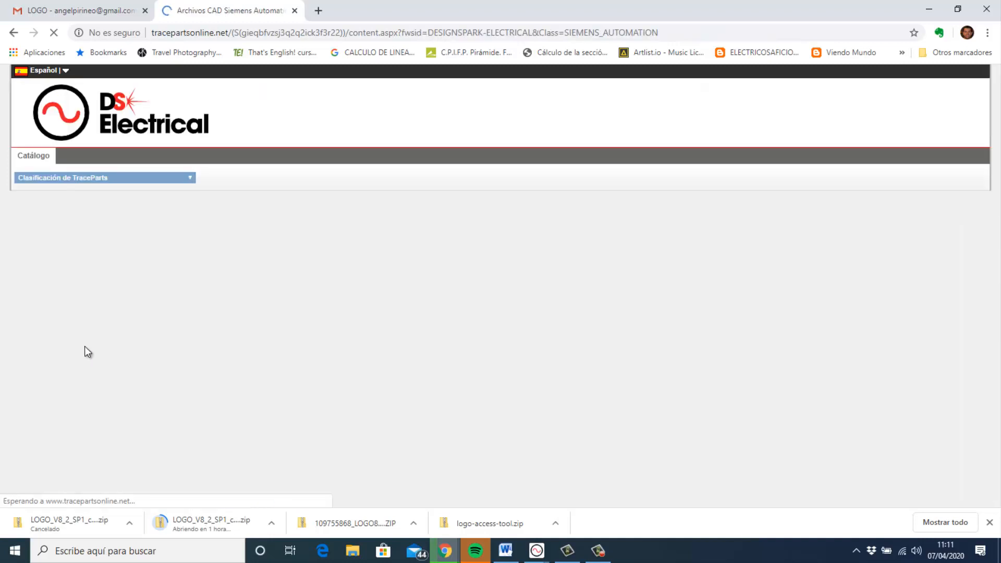
Browse the Siemens Automation and Control product list and open the catalogue's advanced search.
{"action": "scroll", "coordinate": [188, 310], "scroll_direction": "down", "scroll_amount": 8}
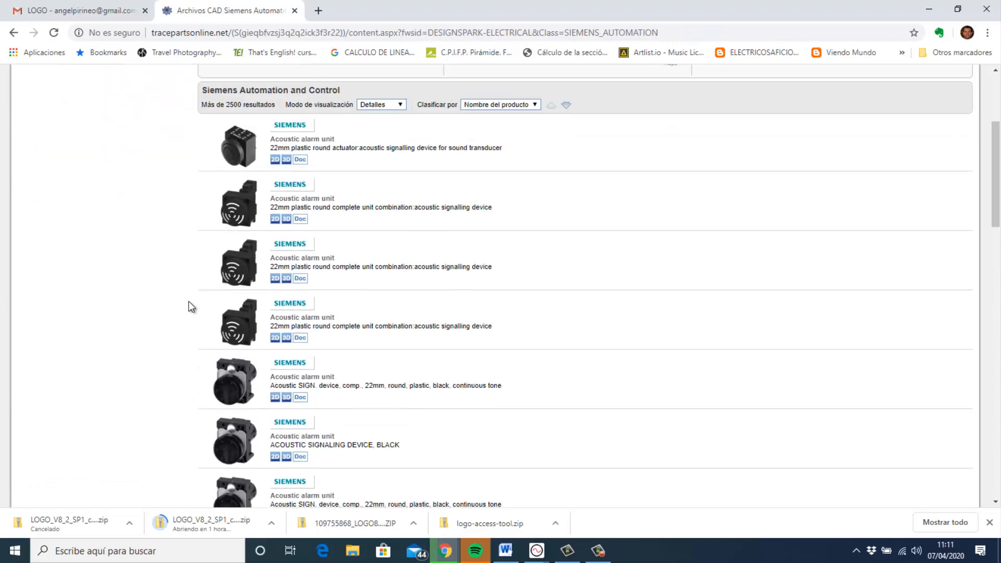
{"action": "scroll", "coordinate": [299, 263], "scroll_direction": "down", "scroll_amount": 15}
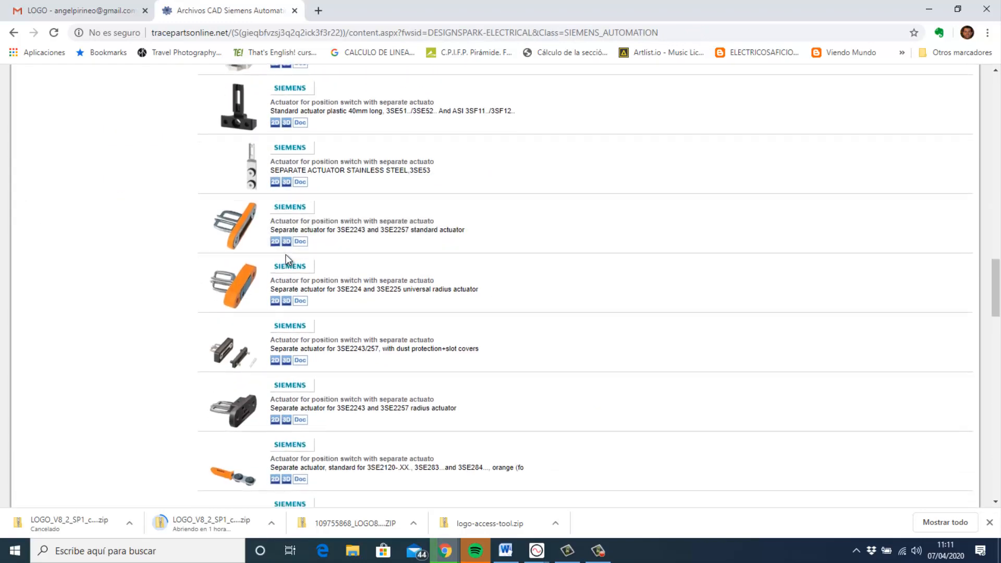
{"action": "scroll", "coordinate": [286, 256], "scroll_direction": "up", "scroll_amount": 10}
{"action": "scroll", "coordinate": [285, 256], "scroll_direction": "up", "scroll_amount": 10}
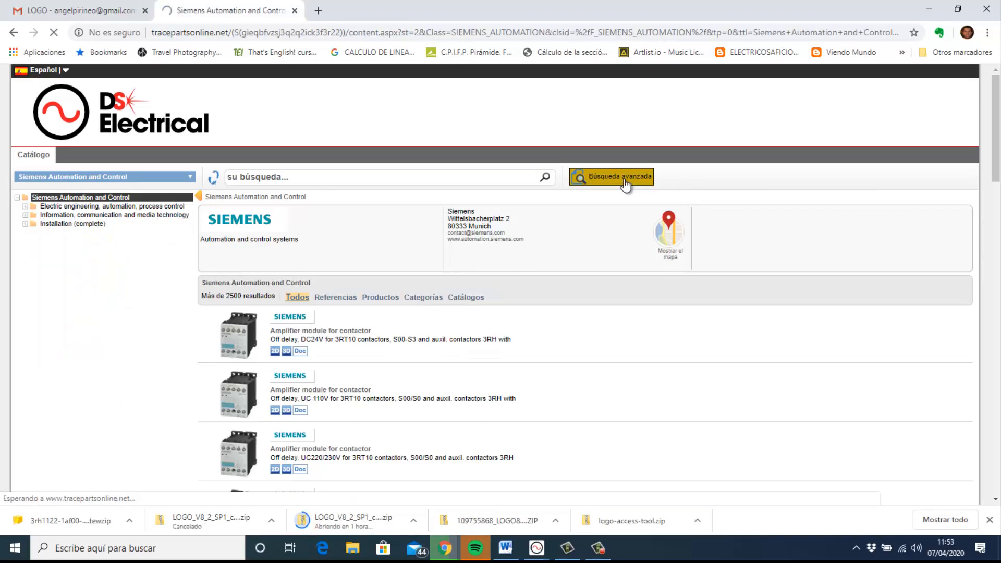
{"action": "left_click", "coordinate": [625, 183]}
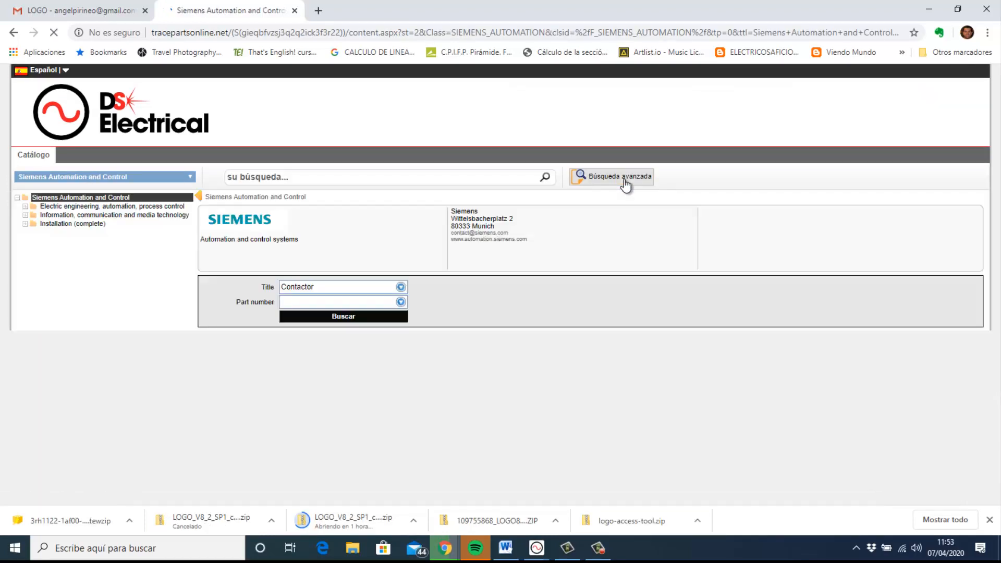
Replace the Contactor title filter with "Power contactor, AC switching" and search the Siemens catalogue for it.
{"action": "left_click", "coordinate": [400, 302]}
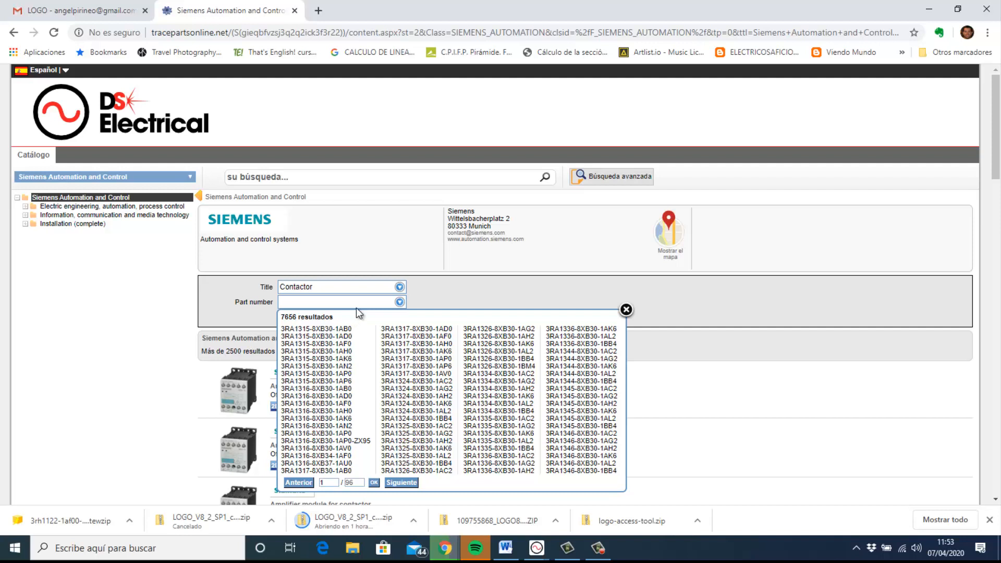
{"action": "left_click", "coordinate": [399, 288]}
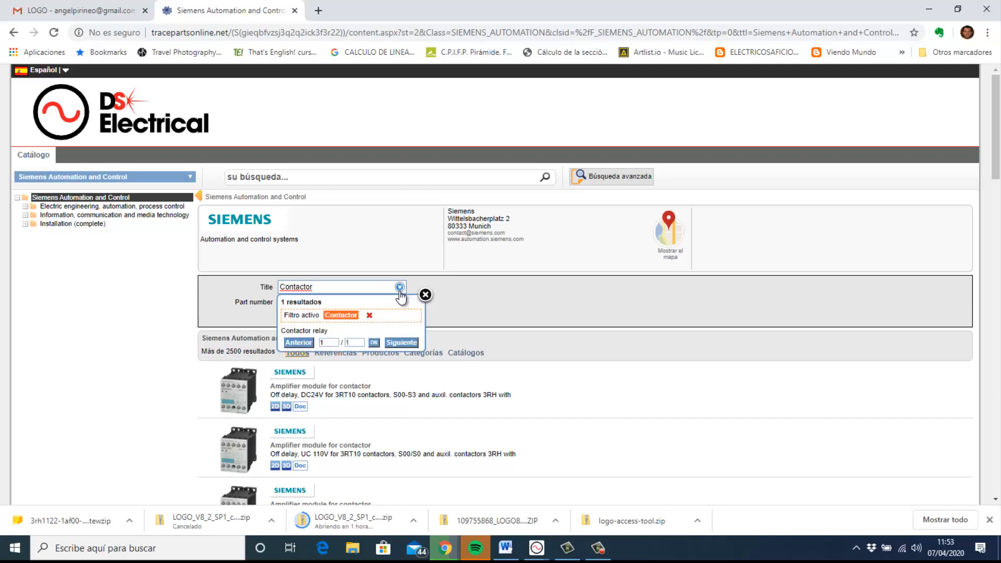
{"action": "left_click", "coordinate": [369, 316]}
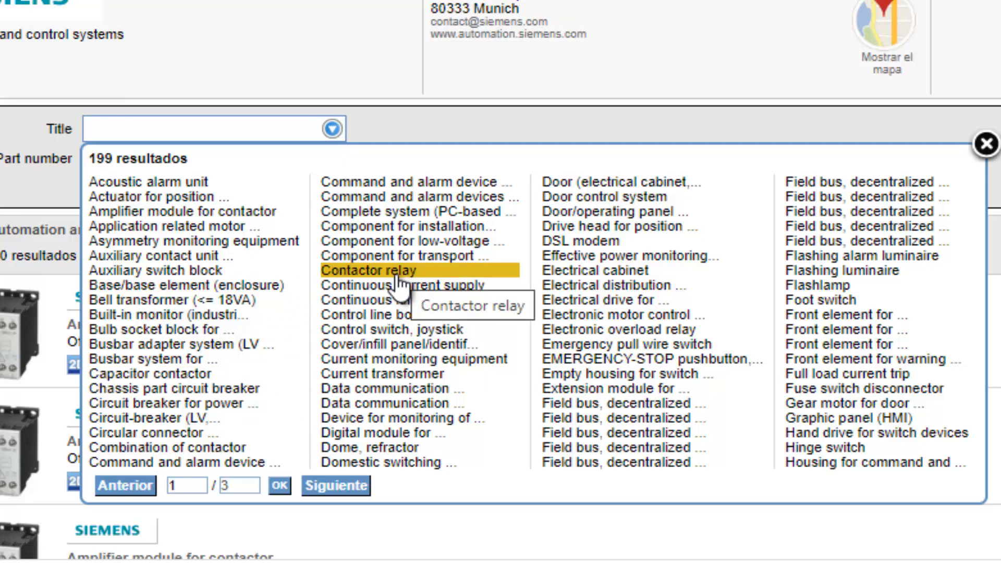
{"action": "left_click", "coordinate": [328, 486]}
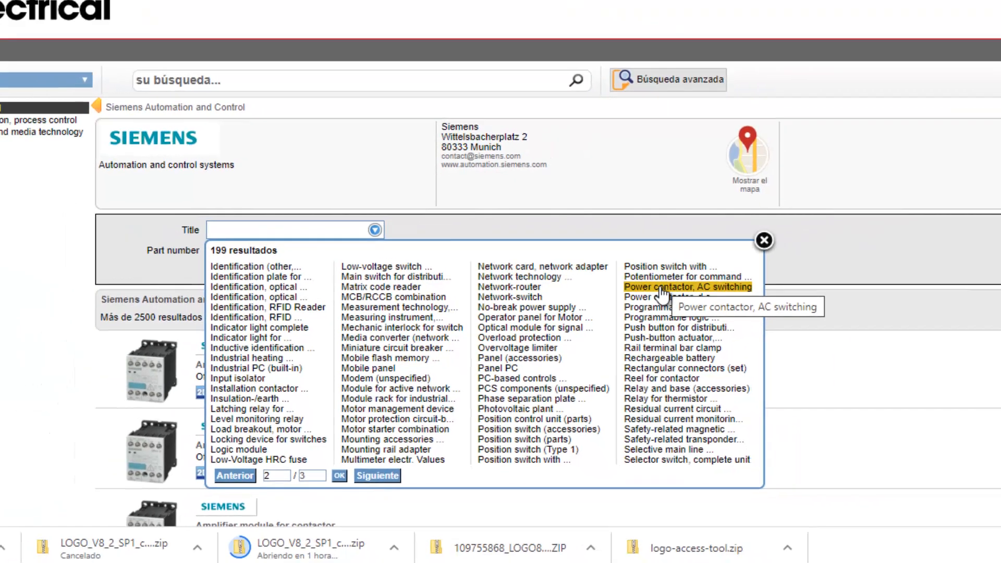
{"action": "left_click", "coordinate": [761, 213]}
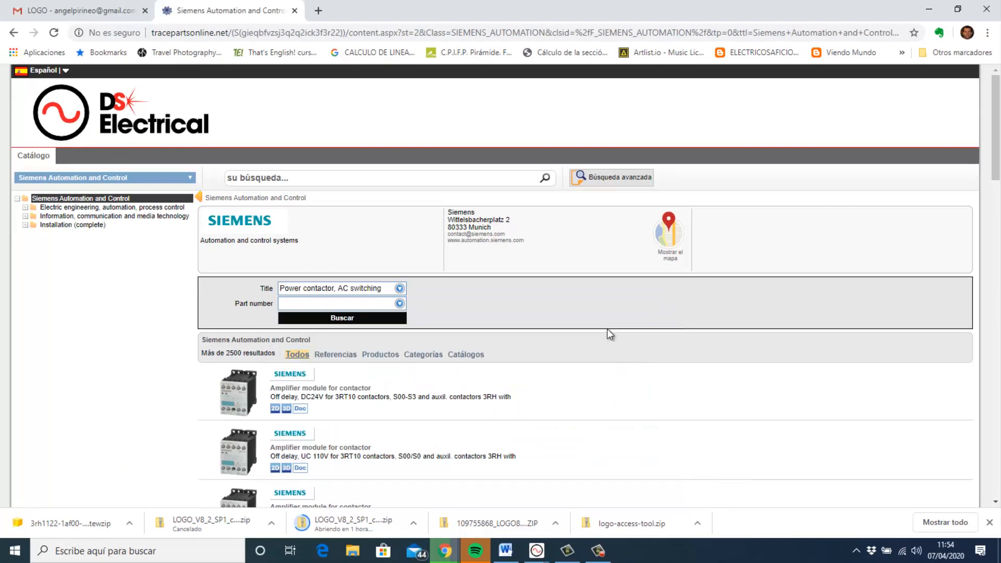
{"action": "left_click", "coordinate": [391, 319]}
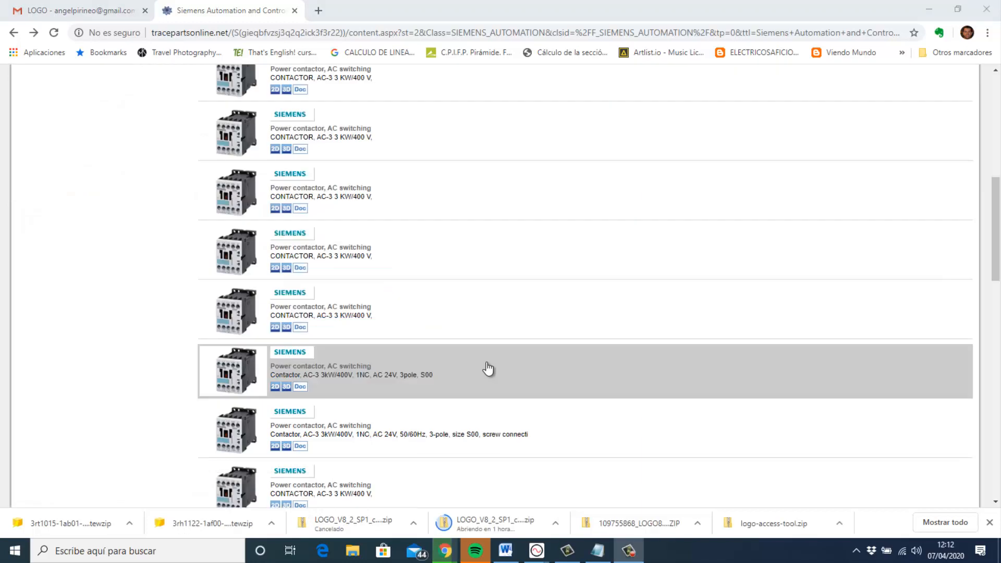
Examine the power contactor results, comparing their power ratings, auxiliary contacts, coil voltages and sizes.
{"action": "scroll", "coordinate": [485, 369], "scroll_direction": "up", "scroll_amount": 3}
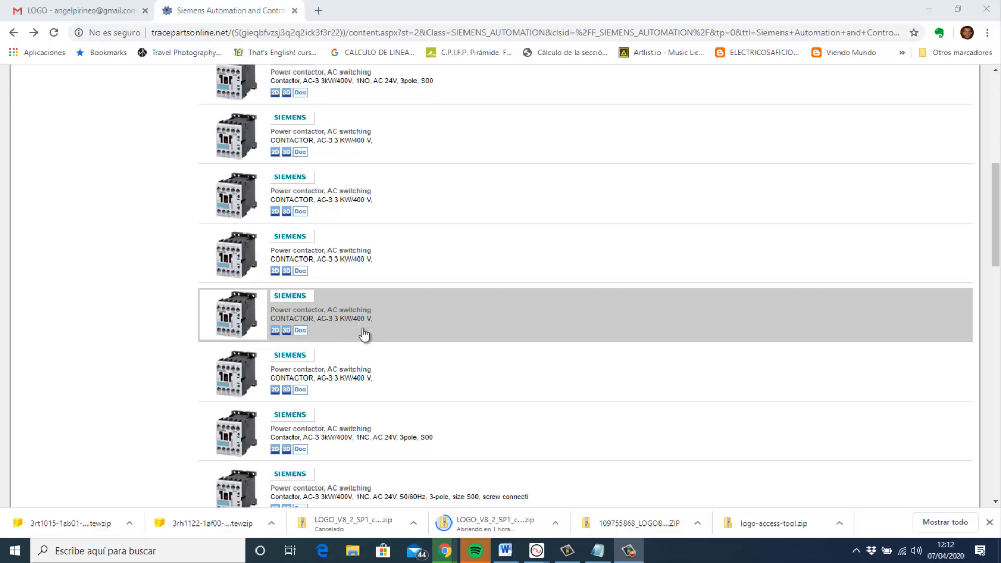
{"action": "scroll", "coordinate": [361, 337], "scroll_direction": "down", "scroll_amount": 2}
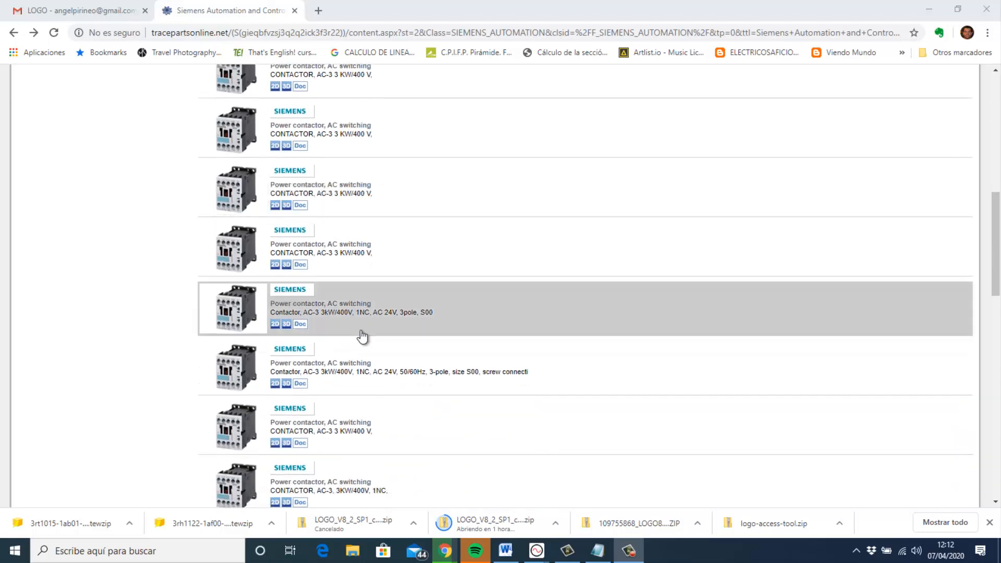
{"action": "scroll", "coordinate": [361, 336], "scroll_direction": "down", "scroll_amount": 3}
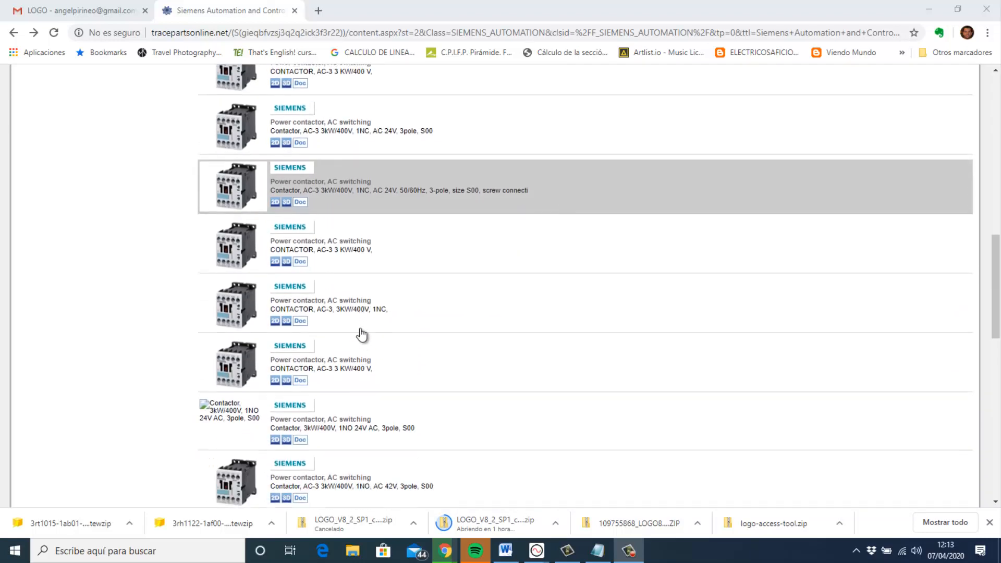
{"action": "scroll", "coordinate": [359, 329], "scroll_direction": "down", "scroll_amount": 2}
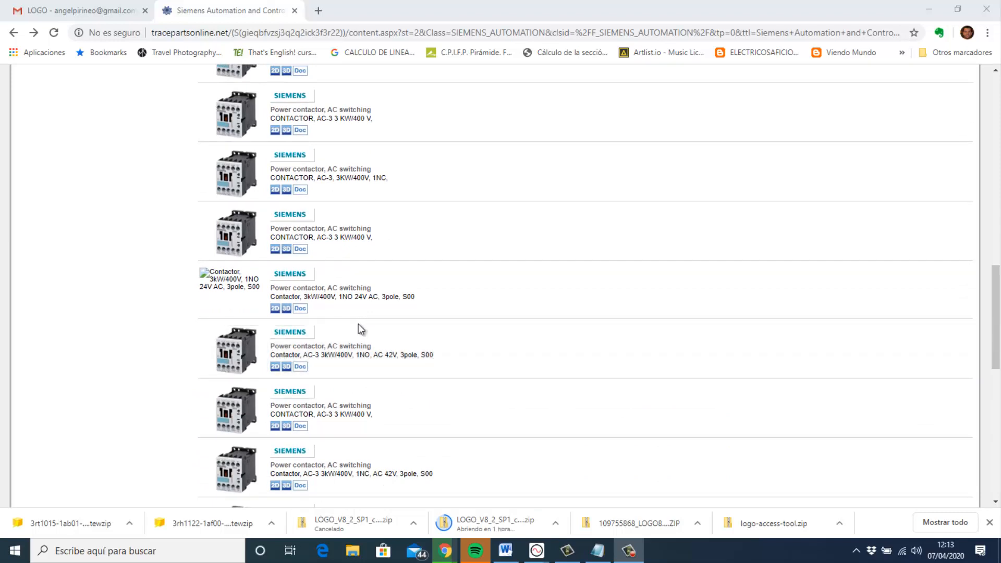
{"action": "scroll", "coordinate": [362, 334], "scroll_direction": "down", "scroll_amount": 1}
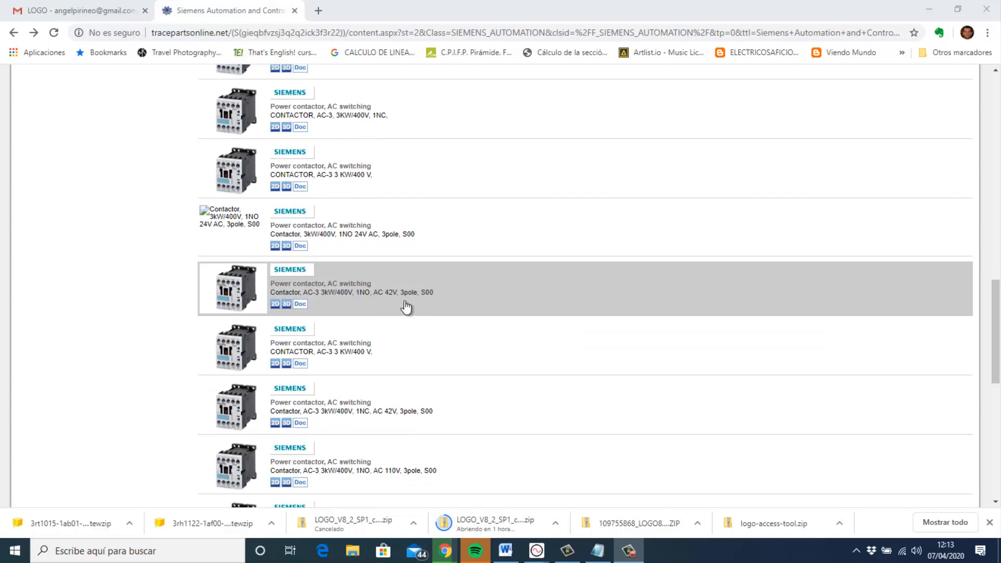
{"action": "scroll", "coordinate": [387, 292], "scroll_direction": "up", "scroll_amount": 3}
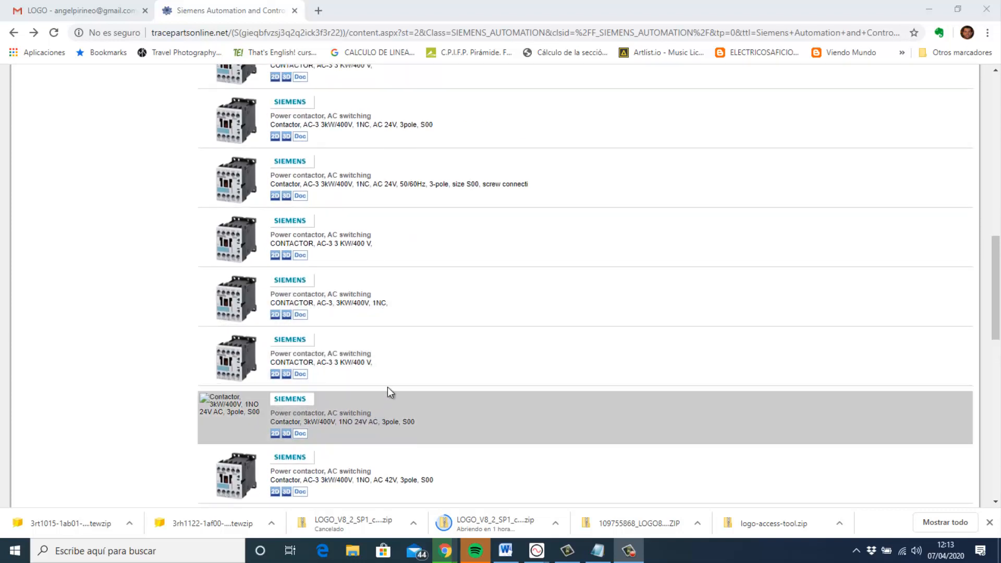
{"action": "scroll", "coordinate": [359, 334], "scroll_direction": "up", "scroll_amount": 2}
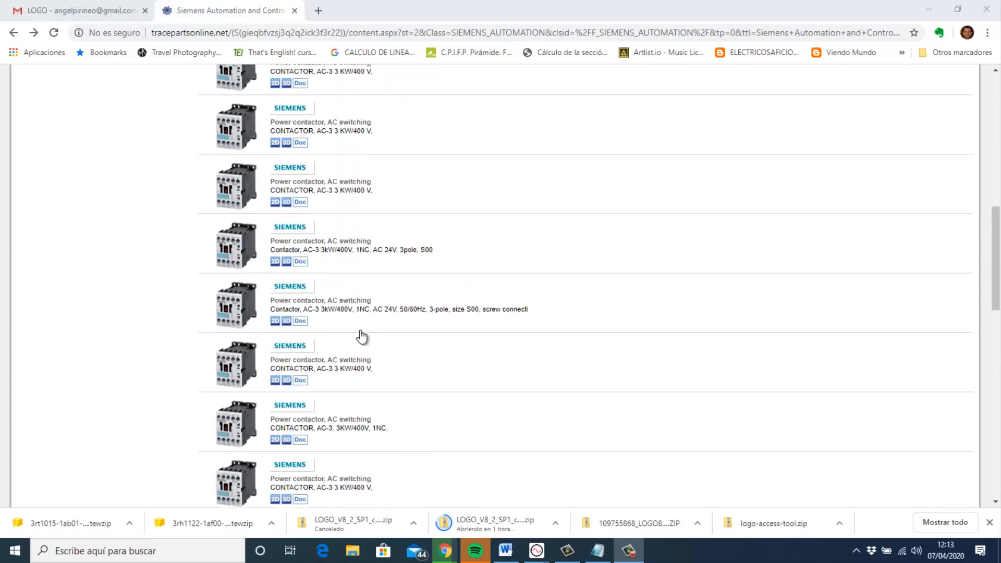
{"action": "scroll", "coordinate": [361, 336], "scroll_direction": "up", "scroll_amount": 3}
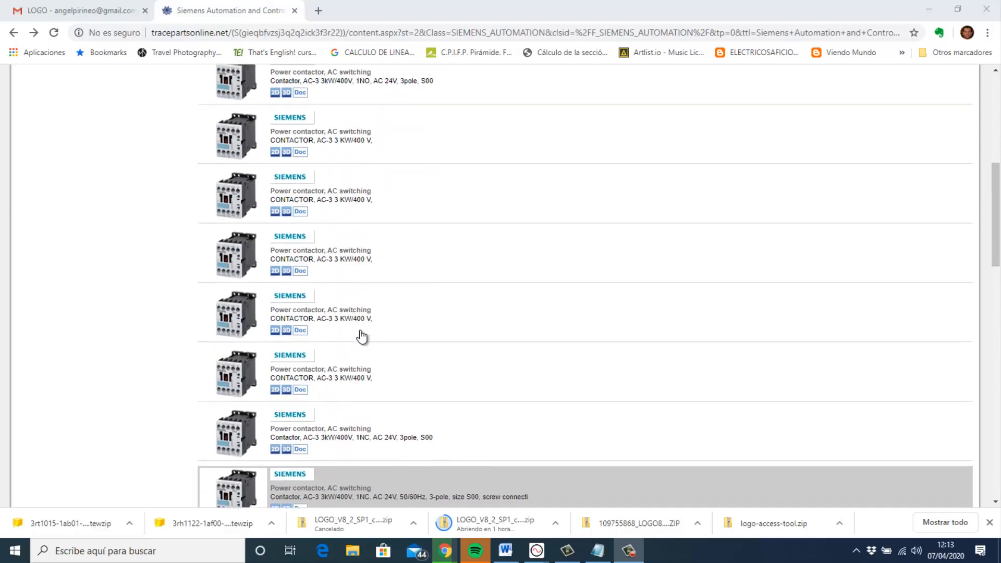
{"action": "scroll", "coordinate": [362, 338], "scroll_direction": "up", "scroll_amount": 1}
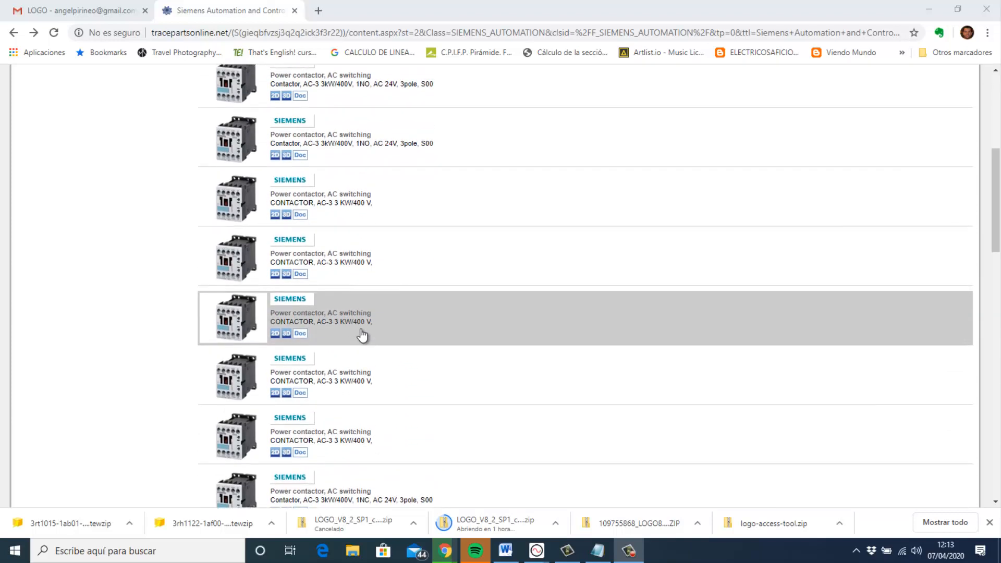
Open the AC 230V, 1NO contactor 3RT1015-1AP01-1AA0 and download its CAD file in DesignSpark Electrical format.
{"action": "scroll", "coordinate": [361, 337], "scroll_direction": "up", "scroll_amount": 3}
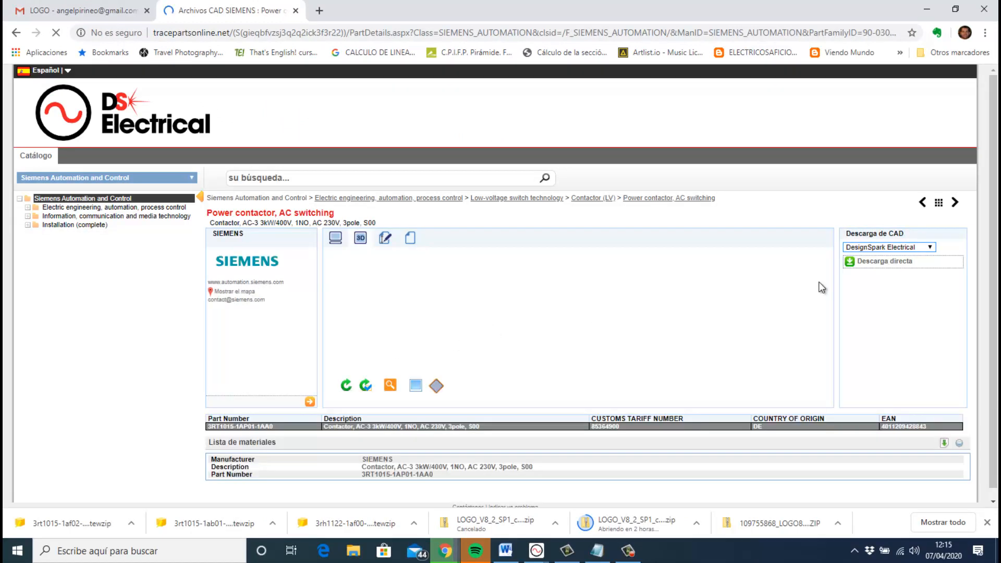
{"action": "left_click", "coordinate": [894, 262]}
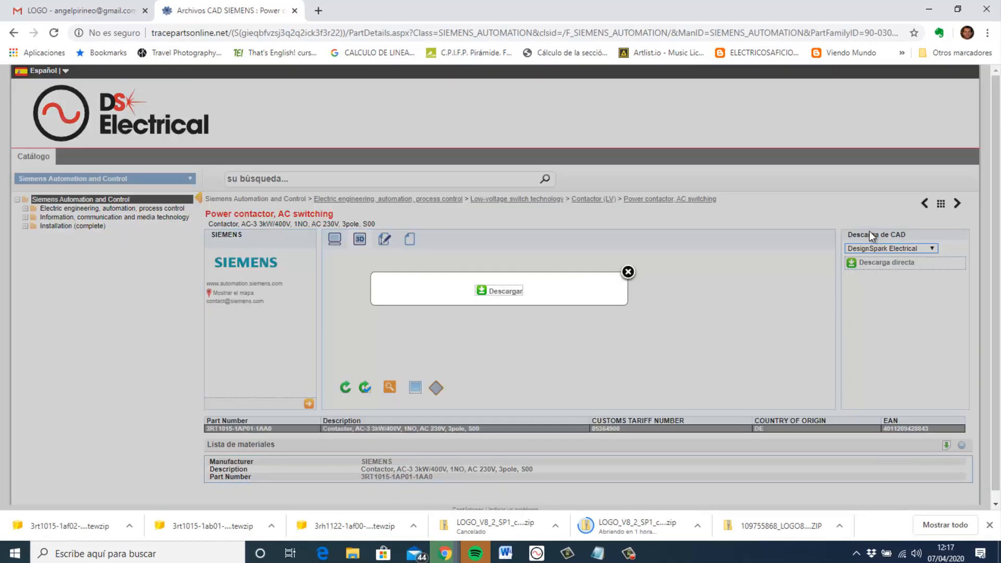
{"action": "left_click", "coordinate": [507, 291]}
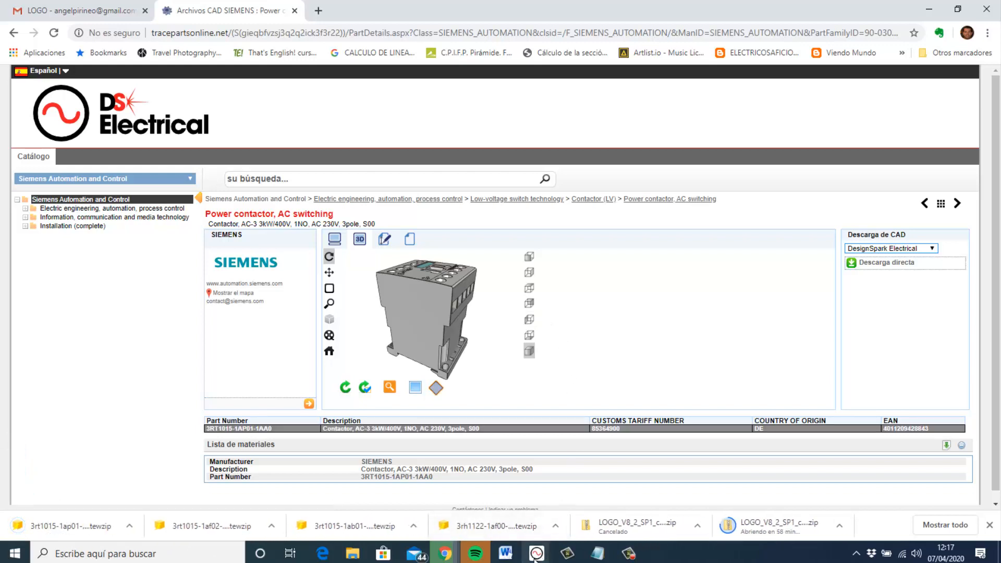
{"action": "mouse_move", "coordinate": [538, 557]}
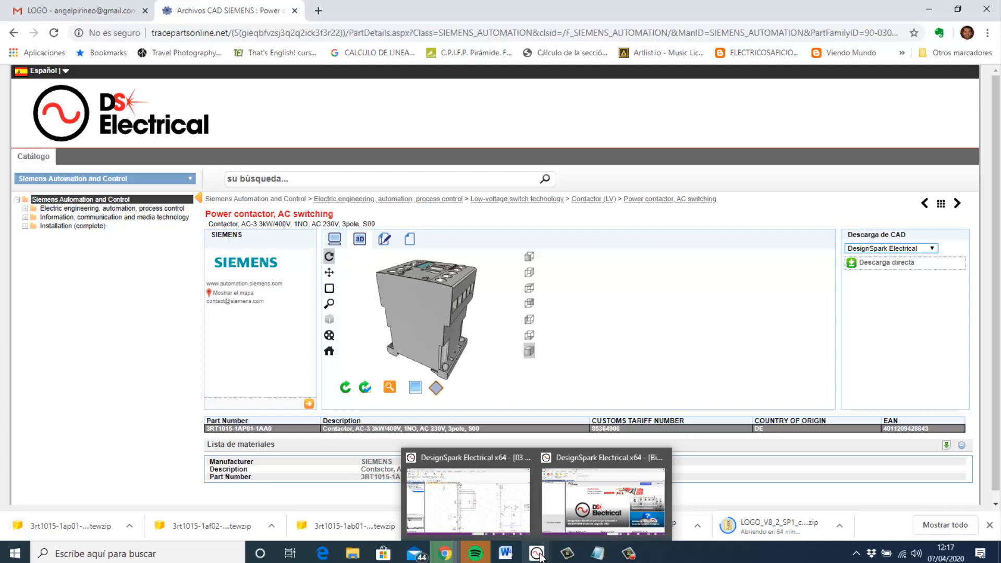
{"action": "left_click", "coordinate": [539, 554]}
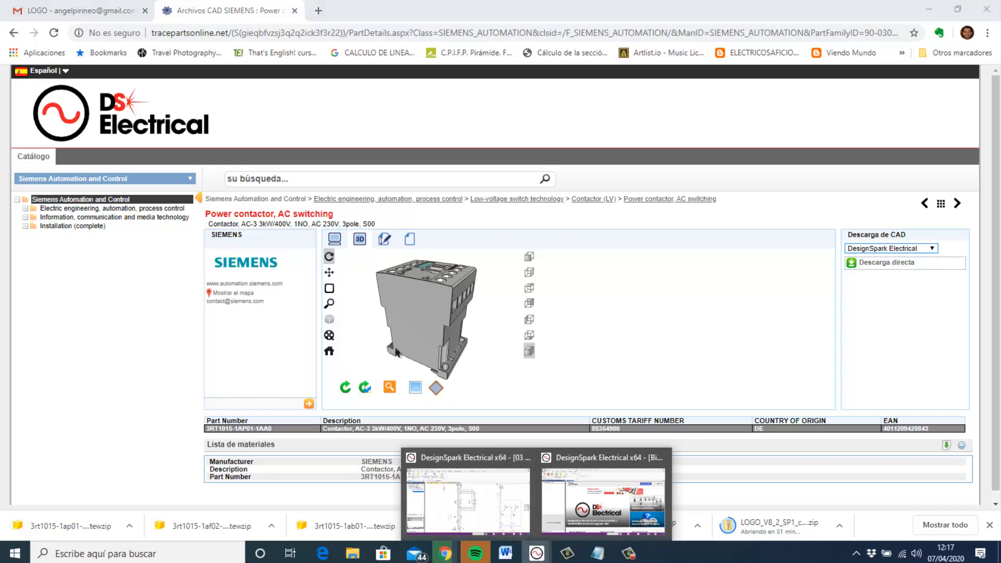
{"action": "mouse_move", "coordinate": [505, 553]}
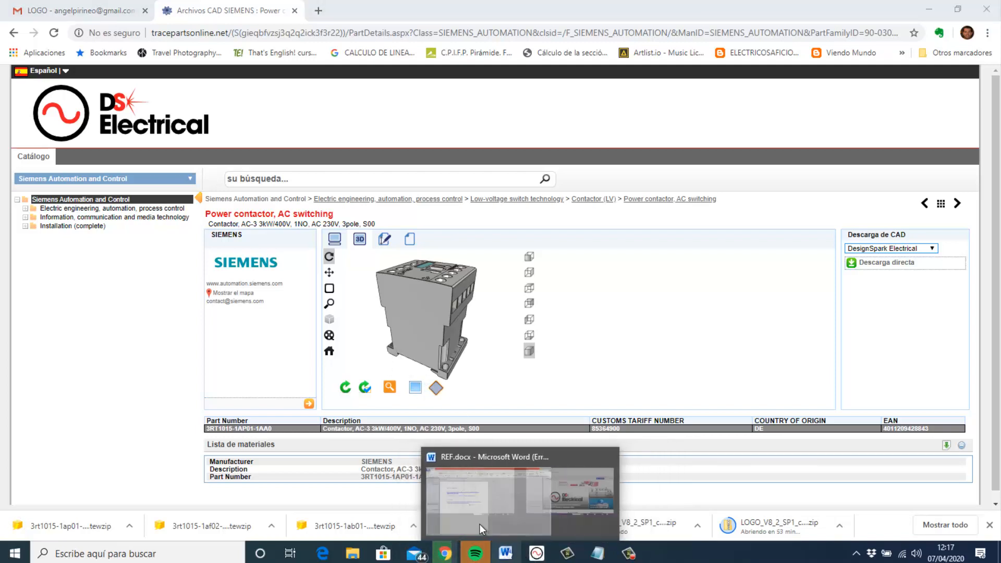
{"action": "left_click", "coordinate": [479, 524]}
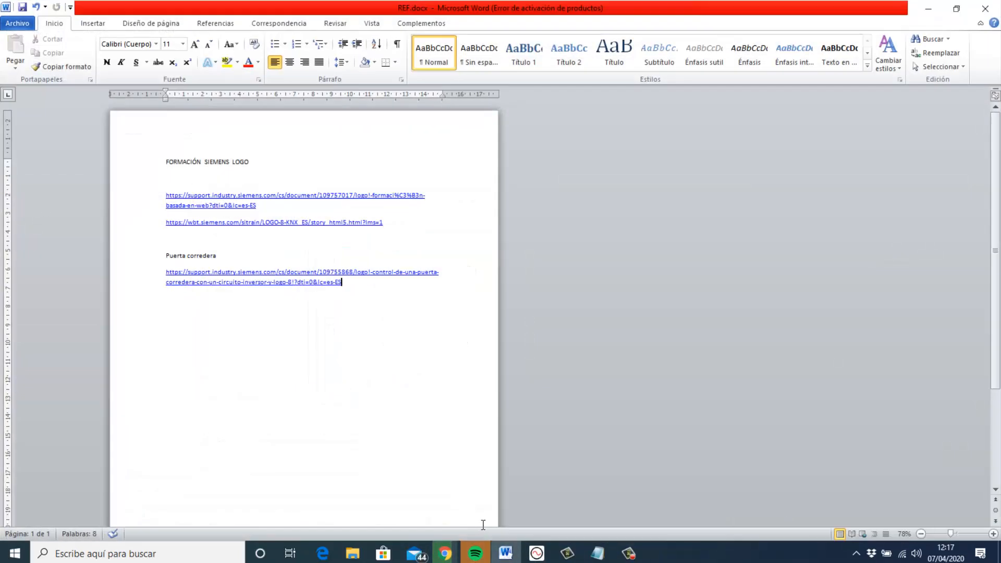
{"action": "left_click", "coordinate": [933, 10]}
Switch to the DesignSpark Electrical window with the electrical schematic and close the manufacturer reference manager.
{"action": "mouse_move", "coordinate": [537, 553]}
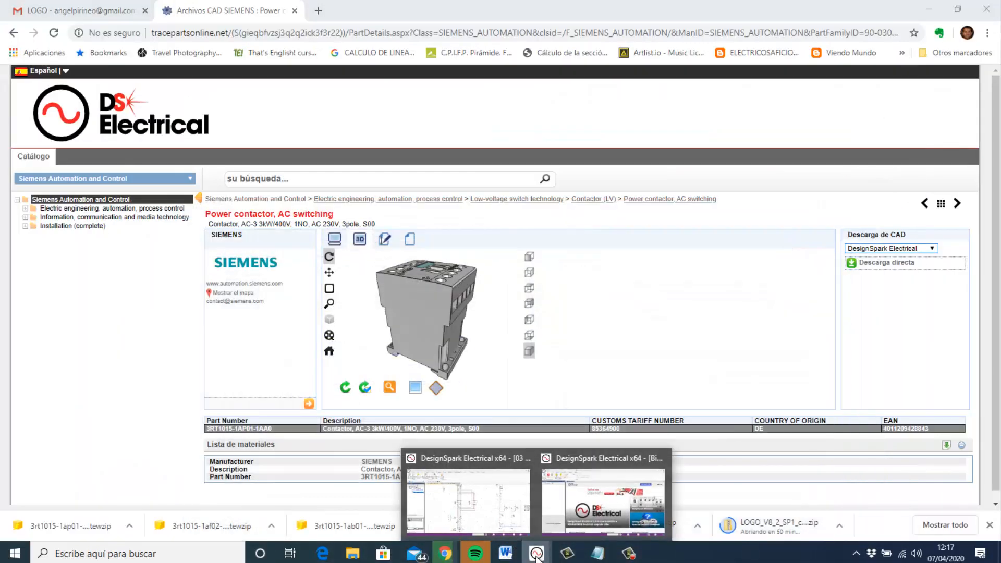
{"action": "left_click", "coordinate": [482, 519]}
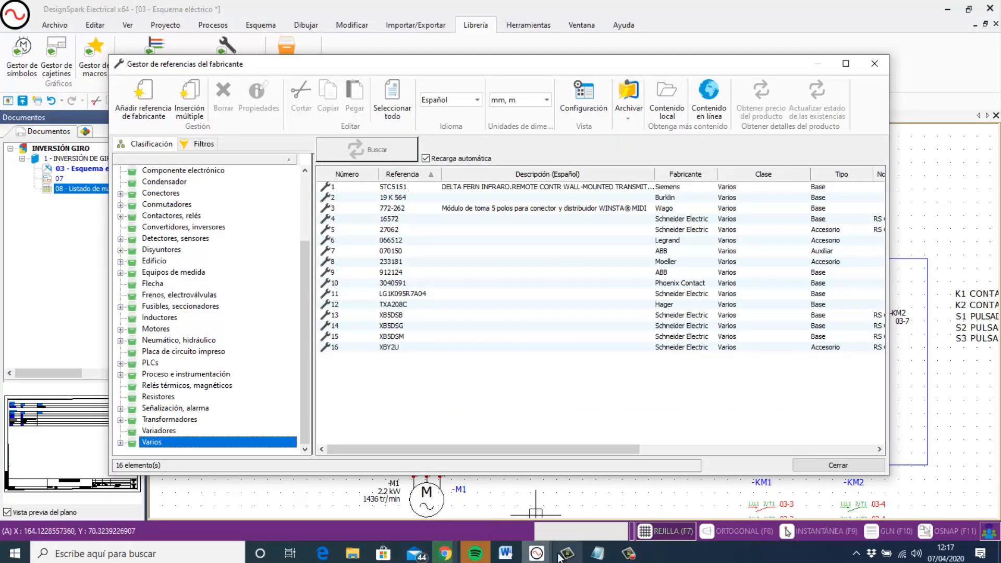
{"action": "mouse_move", "coordinate": [536, 558]}
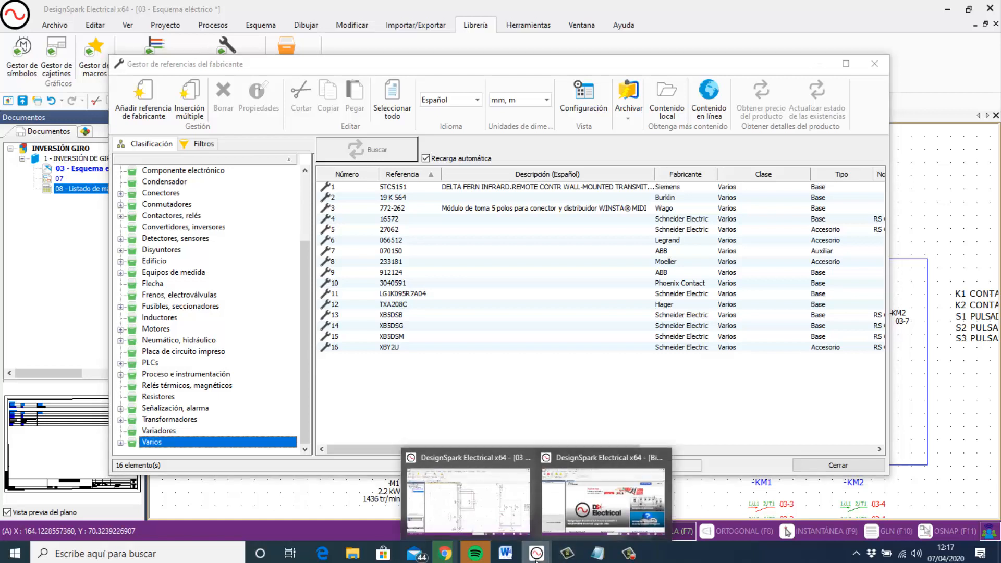
{"action": "left_click", "coordinate": [499, 504]}
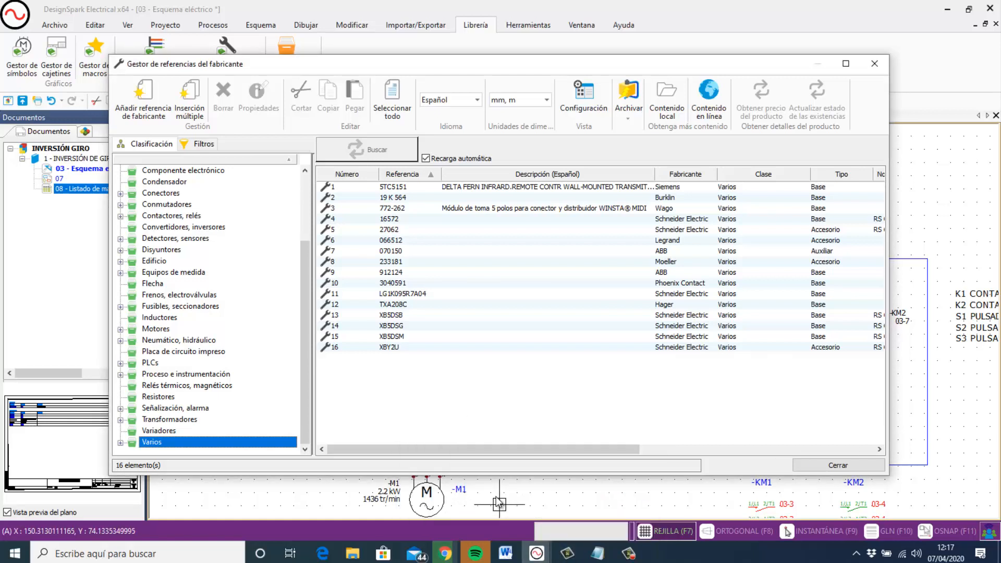
{"action": "left_click", "coordinate": [874, 71]}
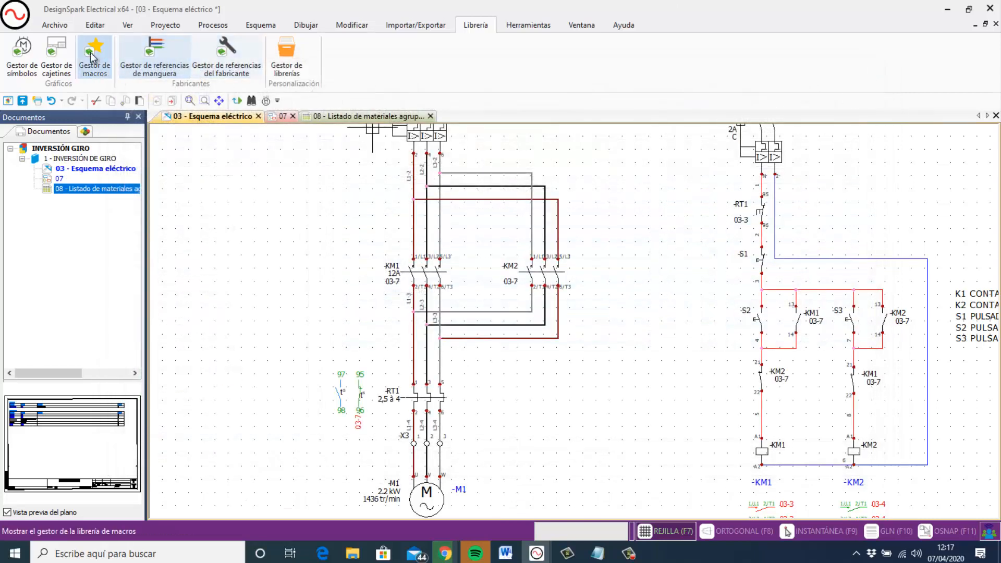
Start an environment recovery from the downloaded archive 3rt1015-1ap01-1aa0.tewzip.
{"action": "left_click", "coordinate": [54, 25]}
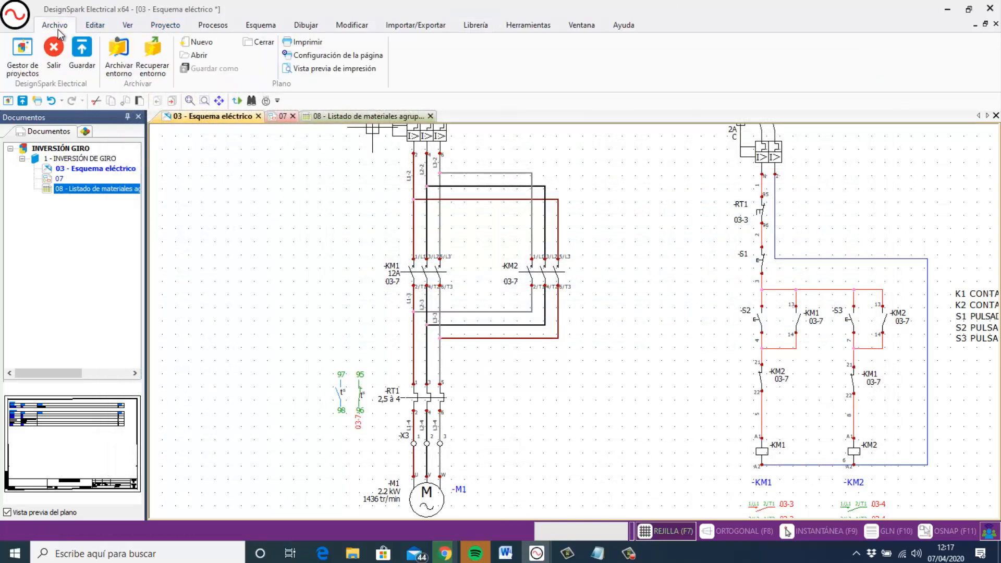
{"action": "left_click", "coordinate": [152, 68]}
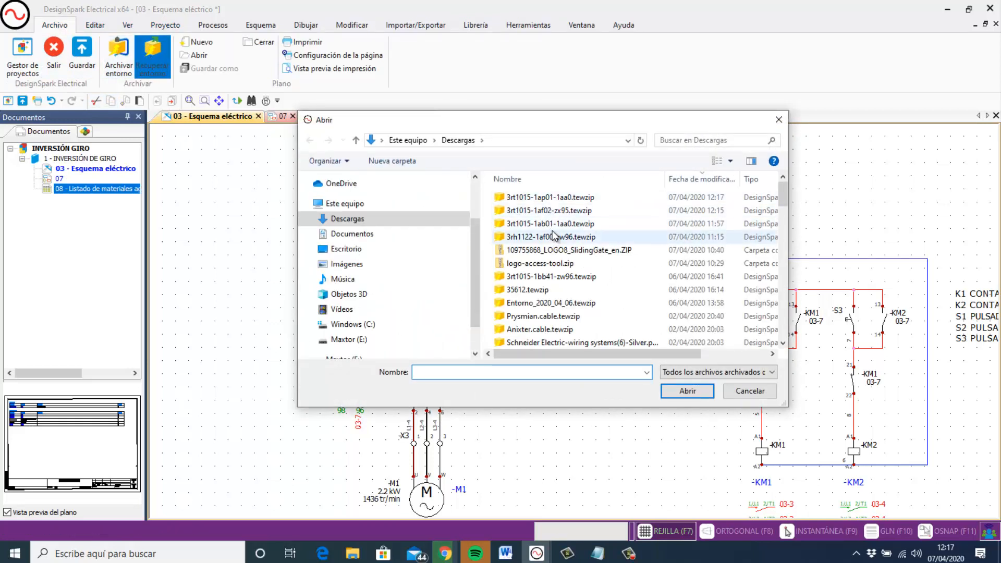
{"action": "left_click", "coordinate": [542, 197]}
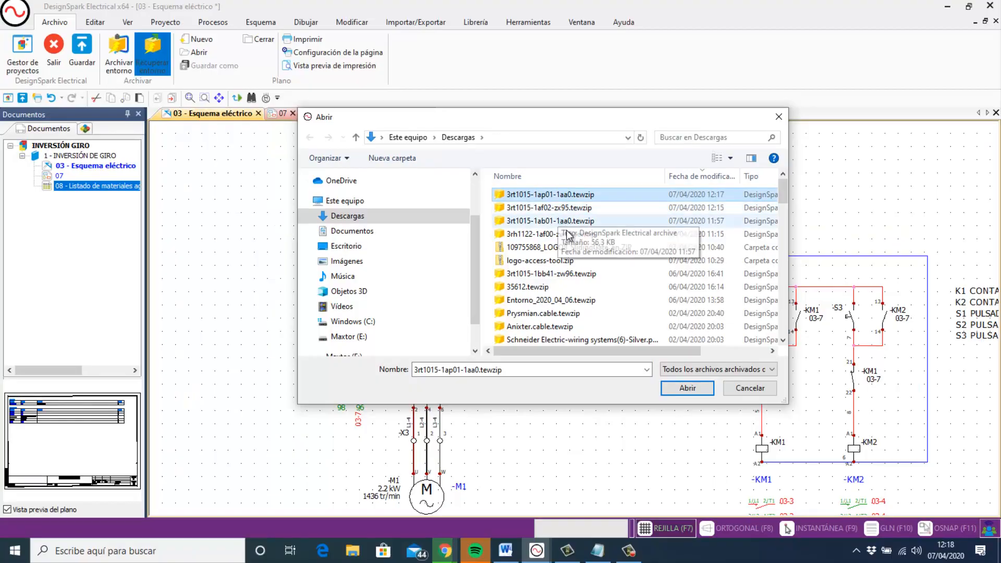
{"action": "left_click", "coordinate": [687, 389]}
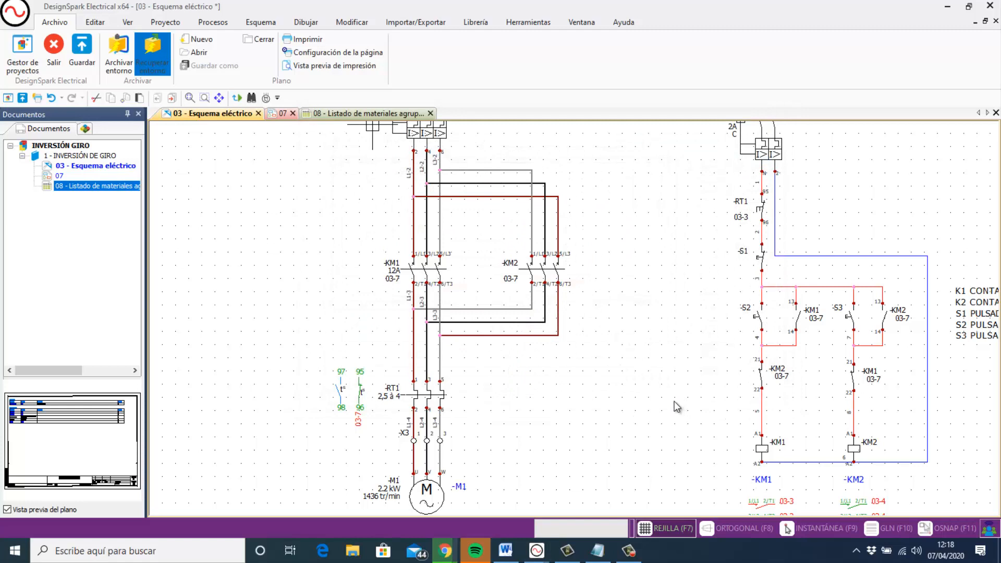
Complete the environment recovery with the 2D part, manufacturer reference and library all selected, replacing the existing 2D part.
{"action": "left_click", "coordinate": [557, 430]}
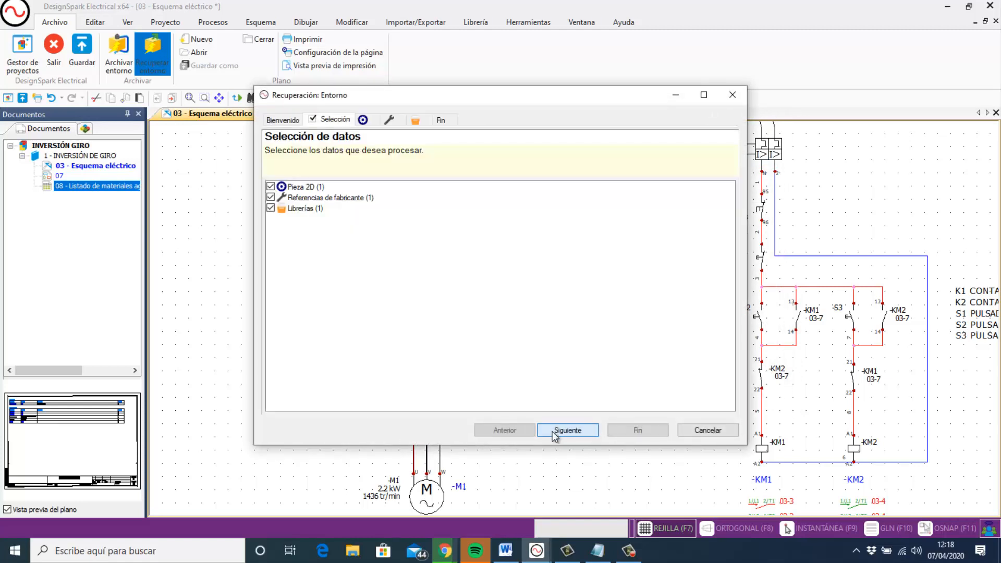
{"action": "left_click", "coordinate": [559, 430]}
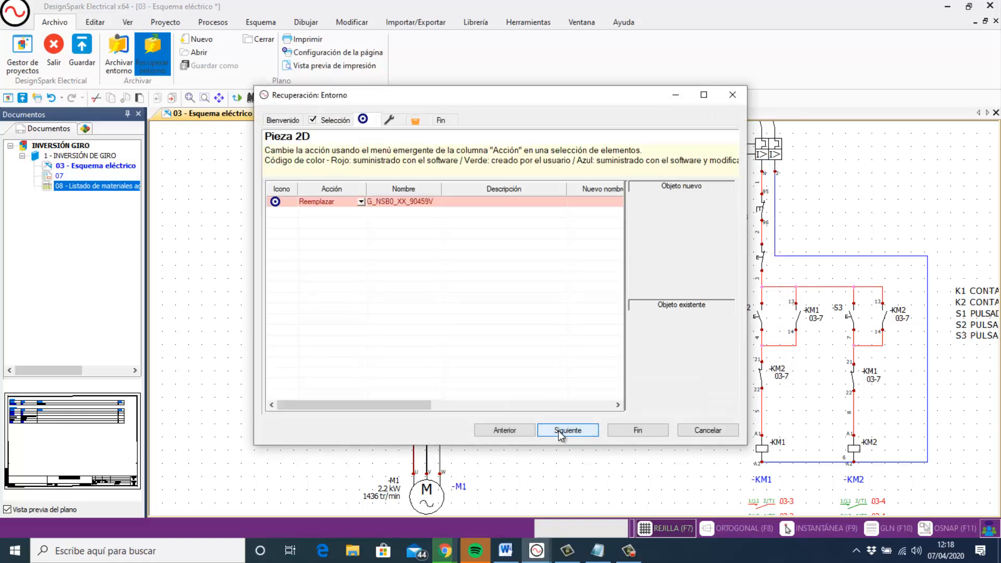
{"action": "left_click", "coordinate": [559, 431]}
{"action": "left_click", "coordinate": [562, 431]}
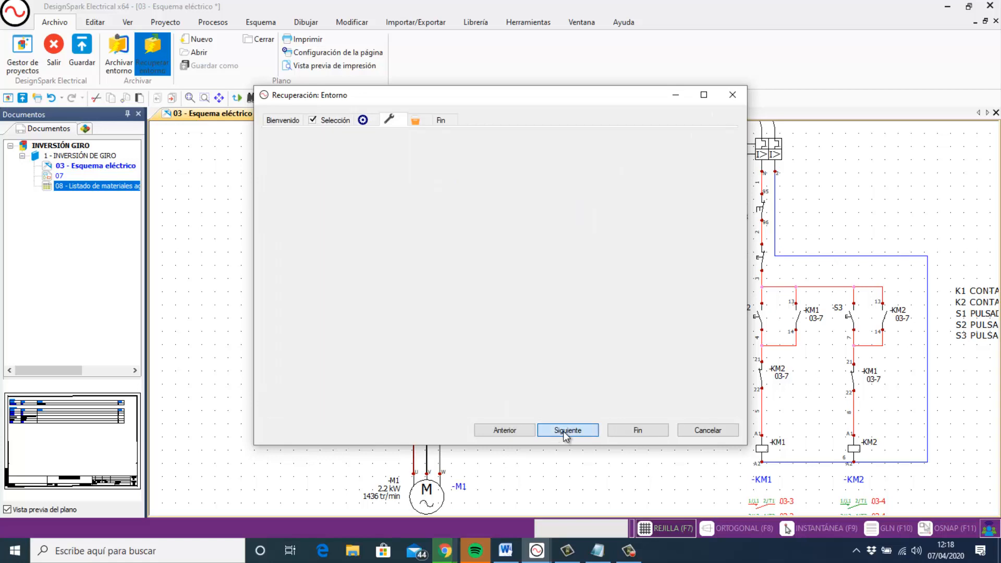
{"action": "left_click", "coordinate": [562, 431]}
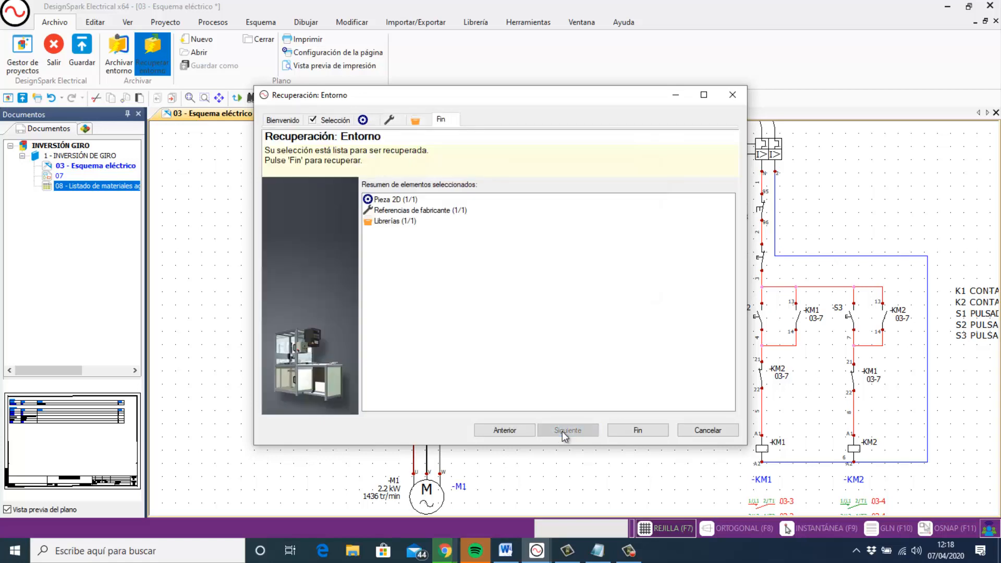
{"action": "left_click", "coordinate": [638, 430]}
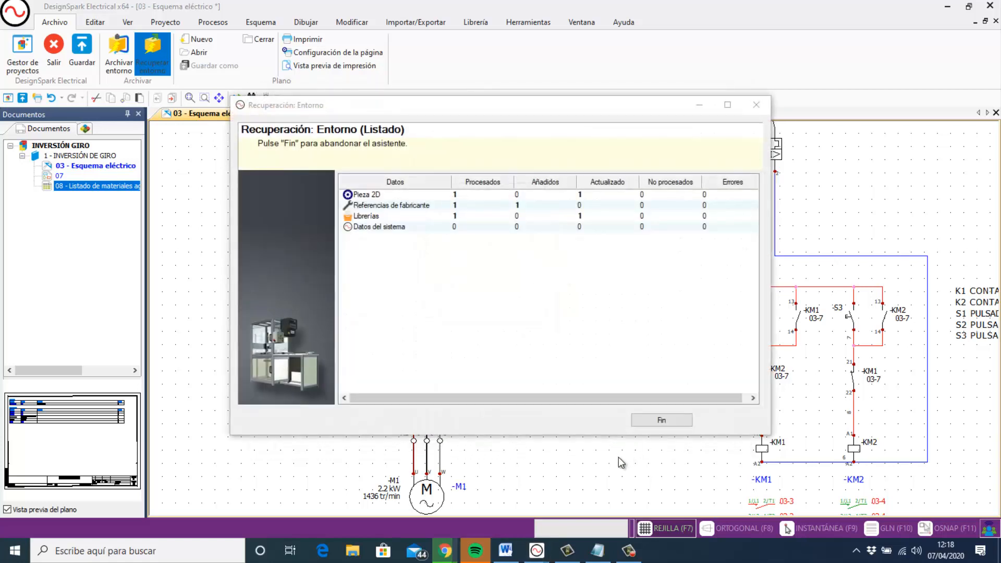
{"action": "left_click", "coordinate": [672, 420]}
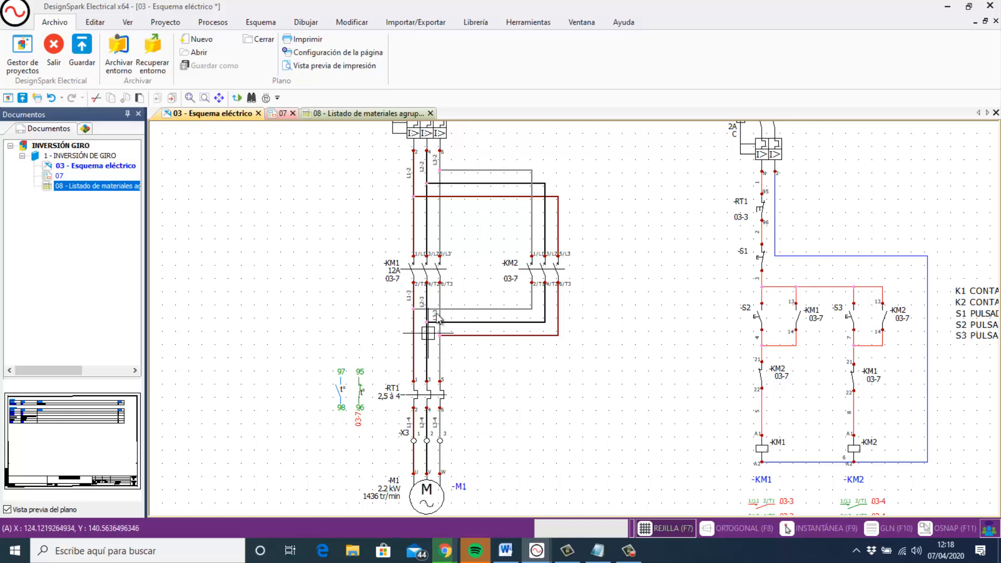
Assign the SIEMENS manufacturer reference 3RT1015-1AP01-1AA0 (3kW/400V, 1NO, AC 230V) to contactor KM1.
{"action": "left_click", "coordinate": [428, 273]}
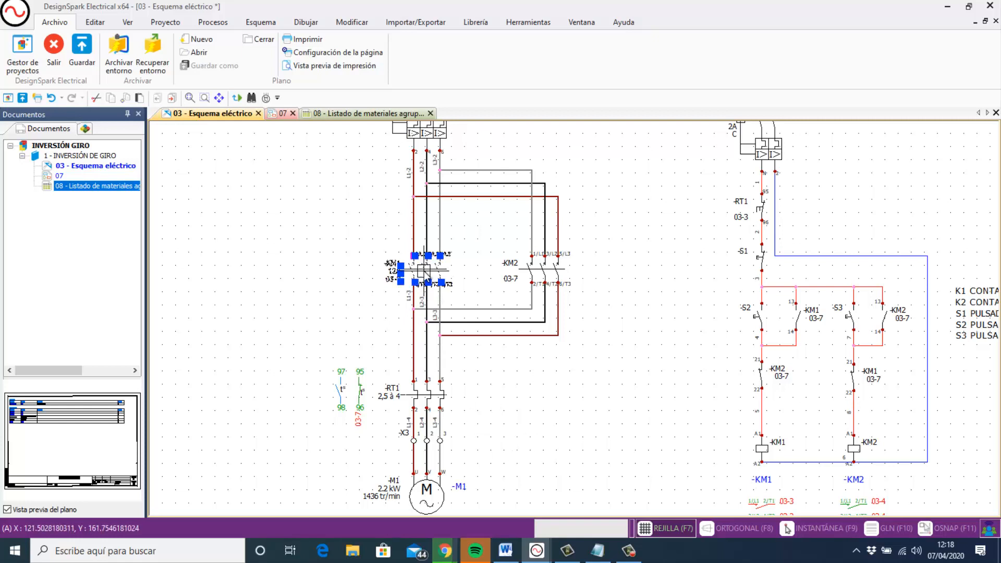
{"action": "right_click", "coordinate": [428, 275]}
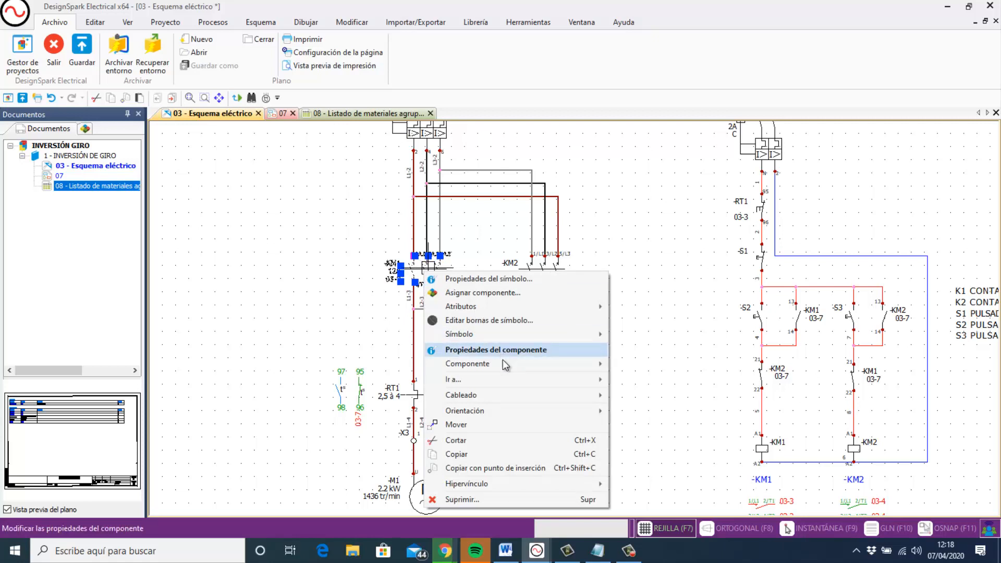
{"action": "mouse_move", "coordinate": [508, 363]}
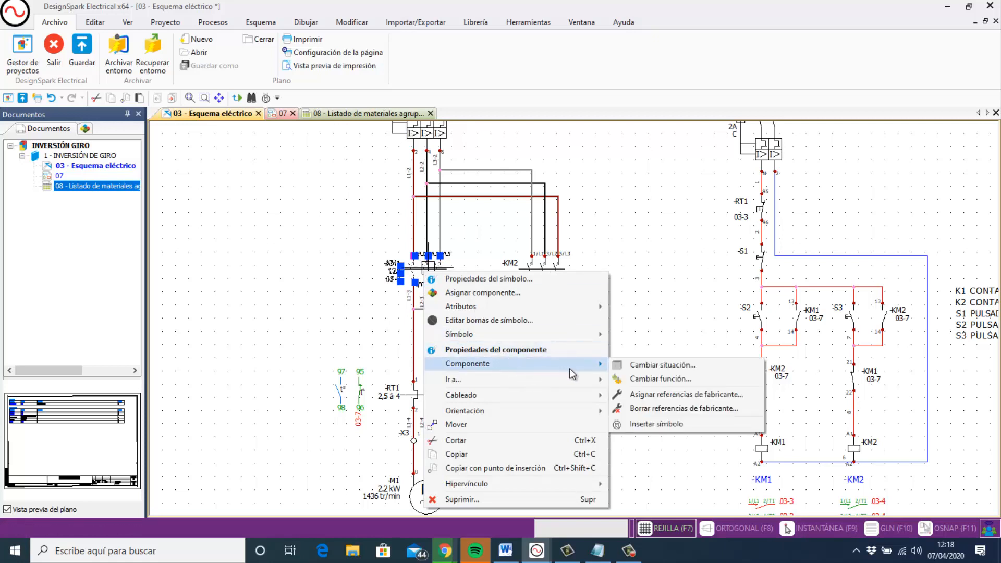
{"action": "left_click", "coordinate": [671, 394]}
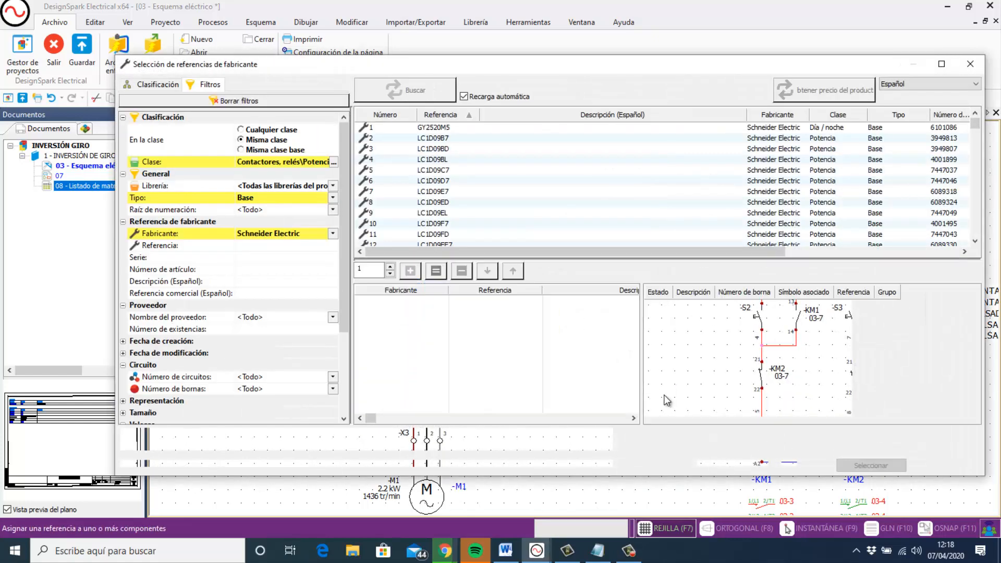
{"action": "left_click", "coordinate": [332, 233]}
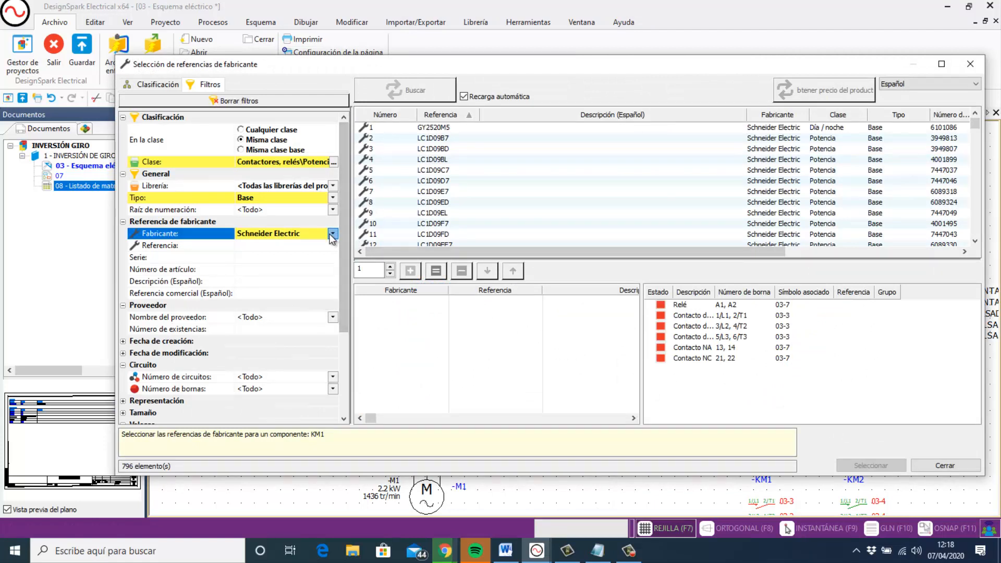
{"action": "left_click", "coordinate": [263, 269]}
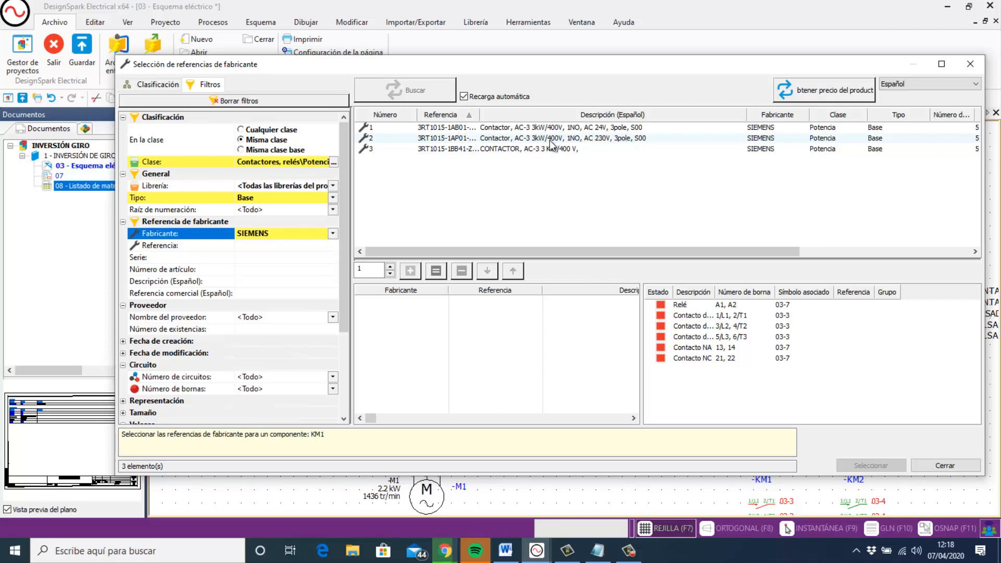
{"action": "left_click", "coordinate": [609, 138]}
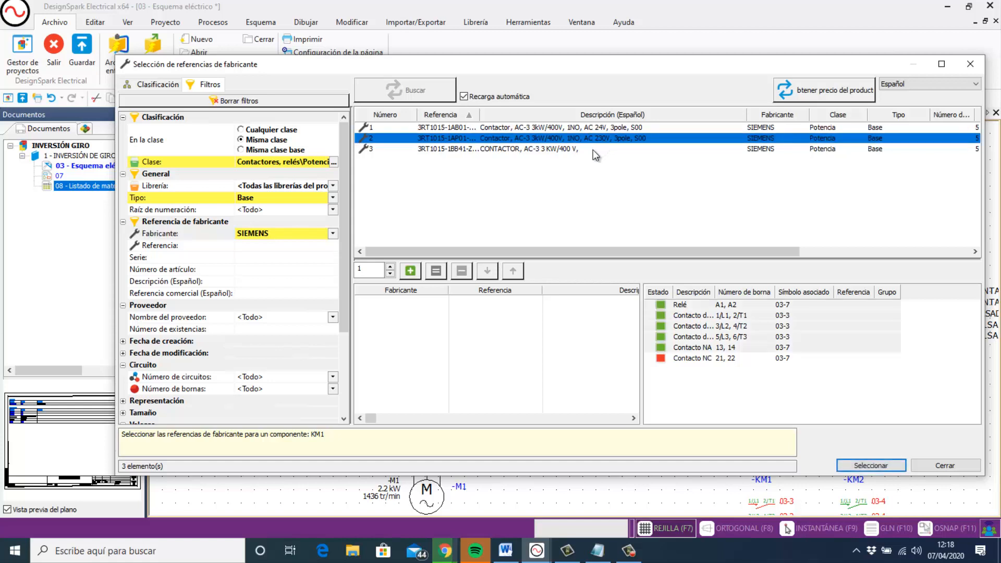
{"action": "left_click", "coordinate": [410, 271]}
{"action": "left_click", "coordinate": [477, 302]}
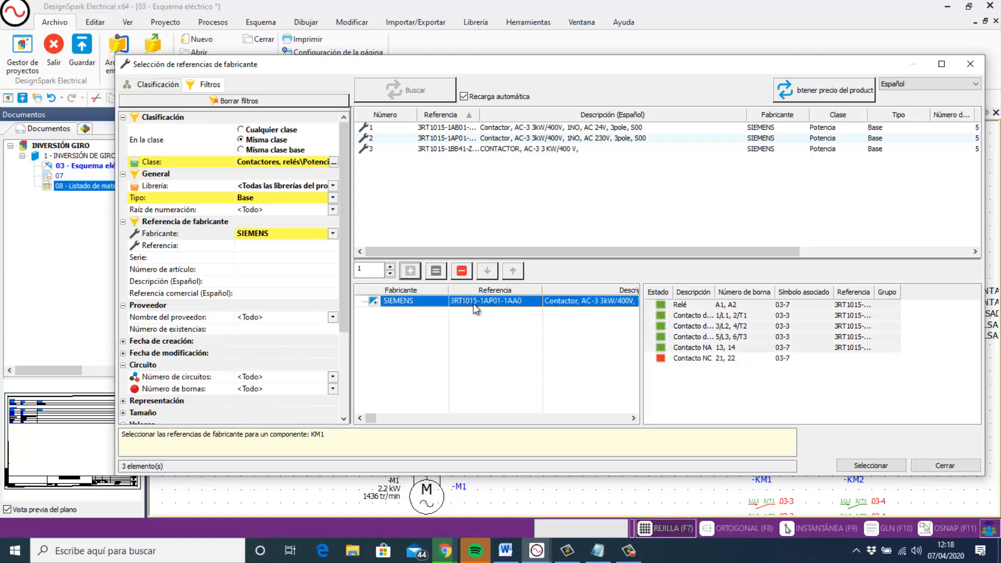
{"action": "left_click", "coordinate": [869, 464]}
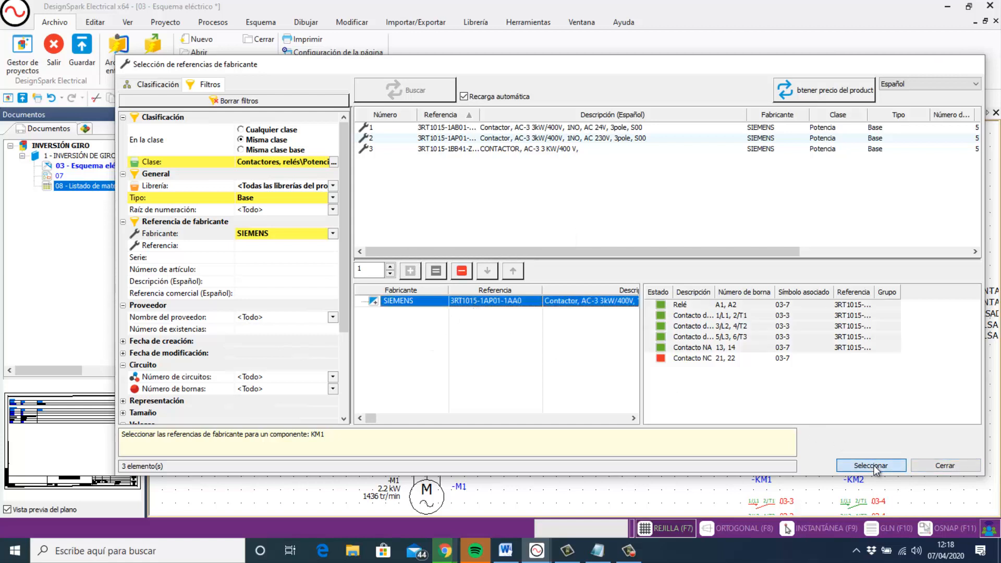
{"action": "key", "text": "Escape"}
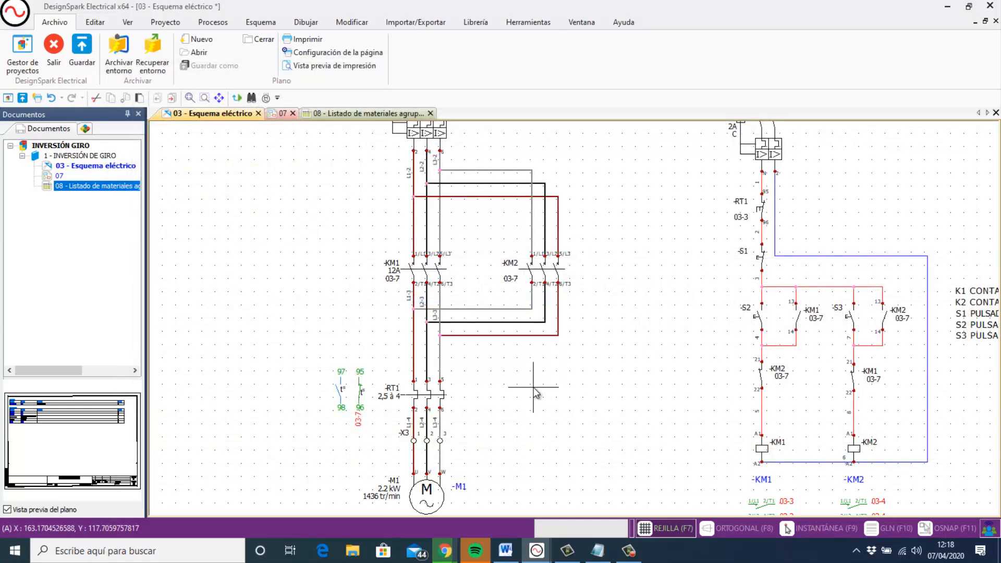
Clear the In value and the Spanish description of KM1's power contact symbol, and check its assigned manufacturer reference.
{"action": "left_click", "coordinate": [412, 271]}
{"action": "right_click", "coordinate": [411, 270]}
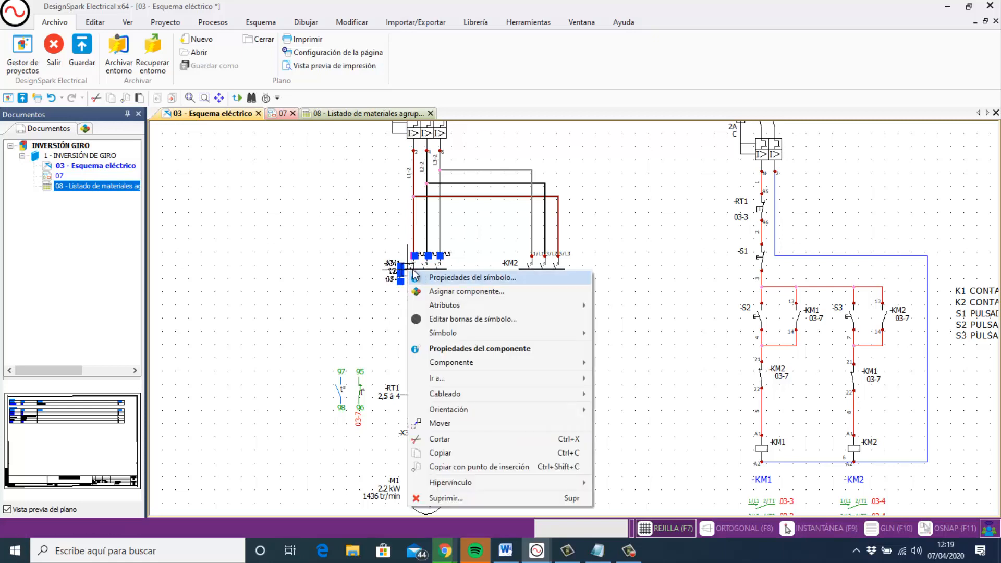
{"action": "left_click", "coordinate": [444, 279]}
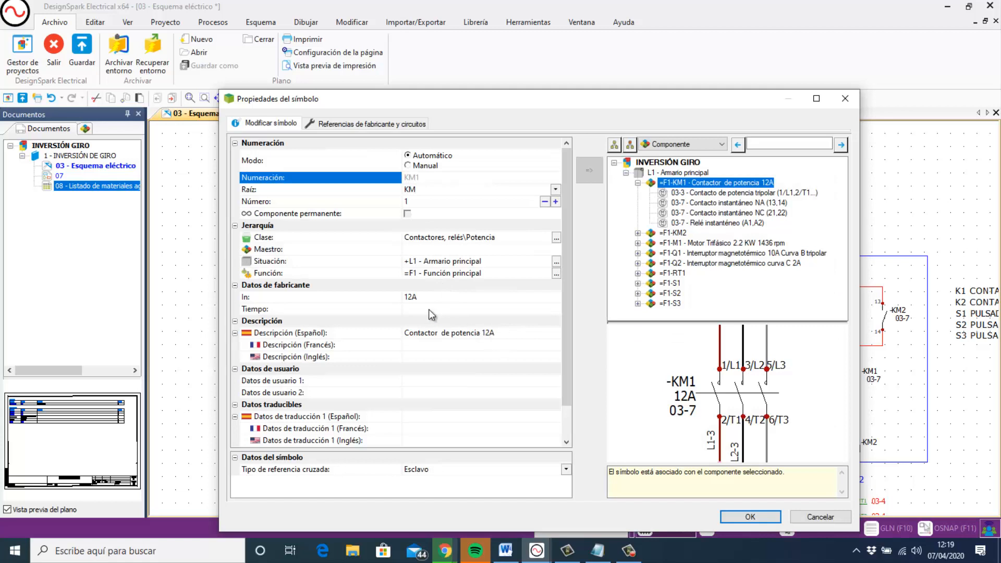
{"action": "left_click", "coordinate": [419, 297]}
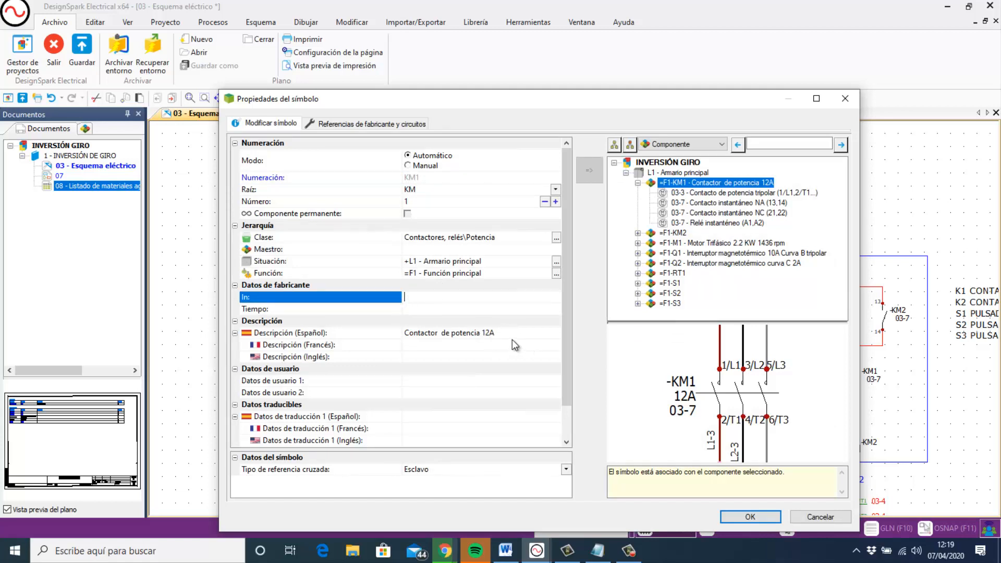
{"action": "left_click", "coordinate": [495, 336]}
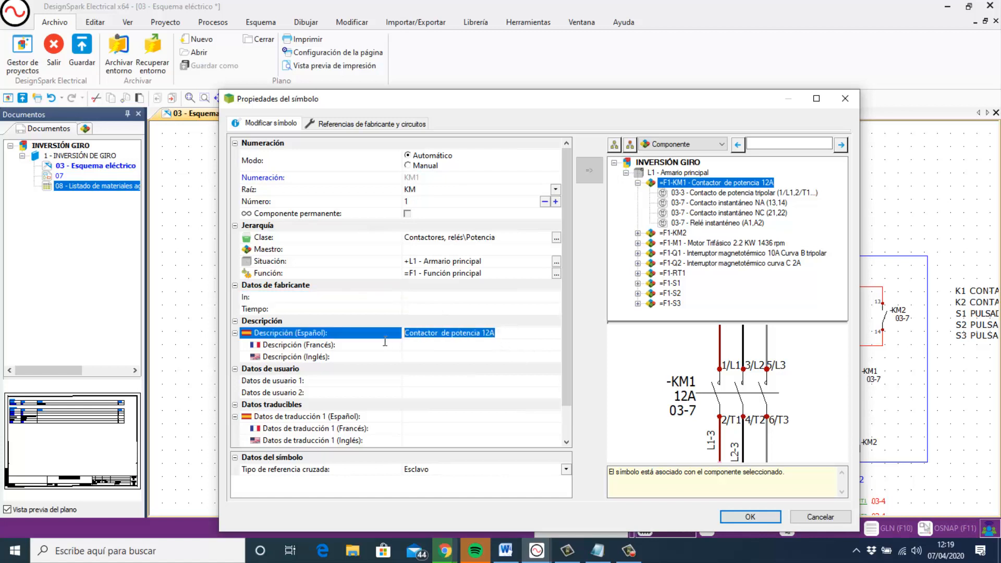
{"action": "key", "text": "Delete"}
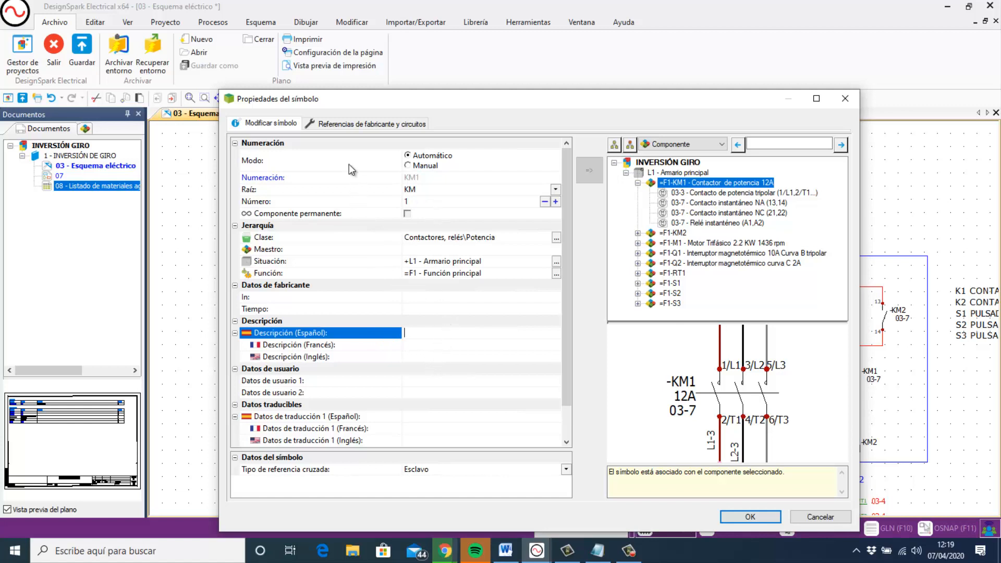
{"action": "left_click", "coordinate": [344, 125]}
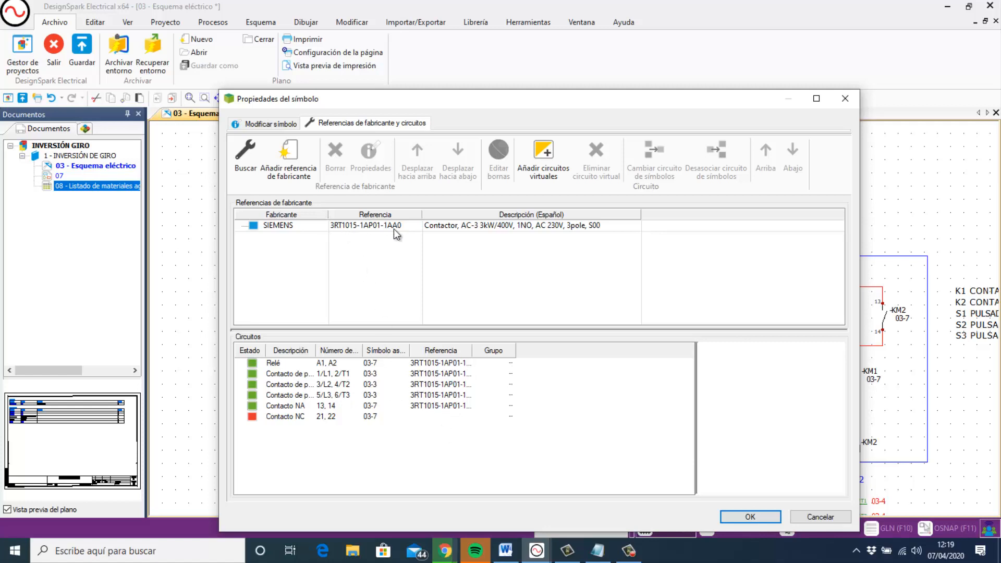
{"action": "left_click", "coordinate": [747, 518]}
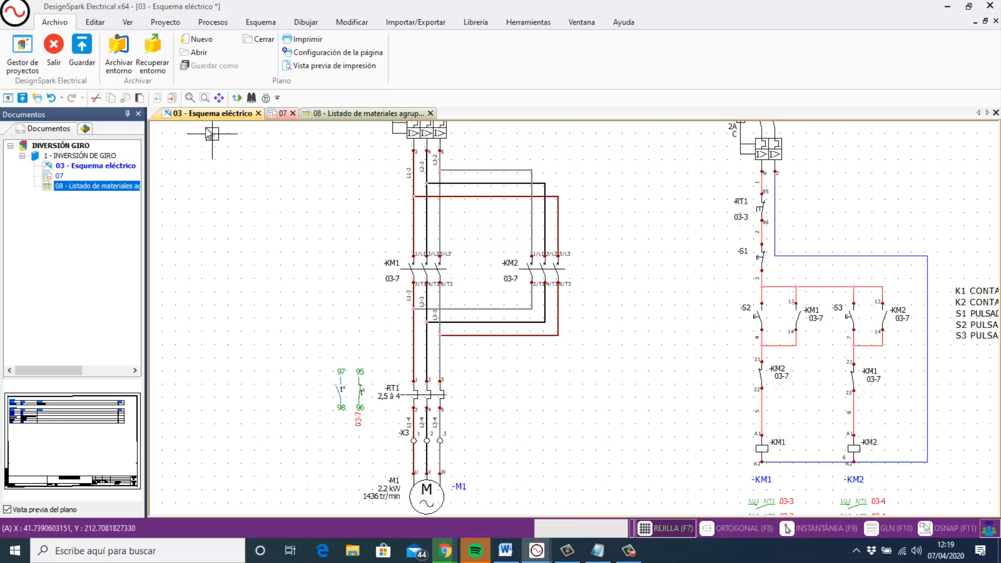
Check the references and descriptions of KM1 and KM2 in the project's bill of materials grouped by manufacturer.
{"action": "left_click", "coordinate": [165, 22]}
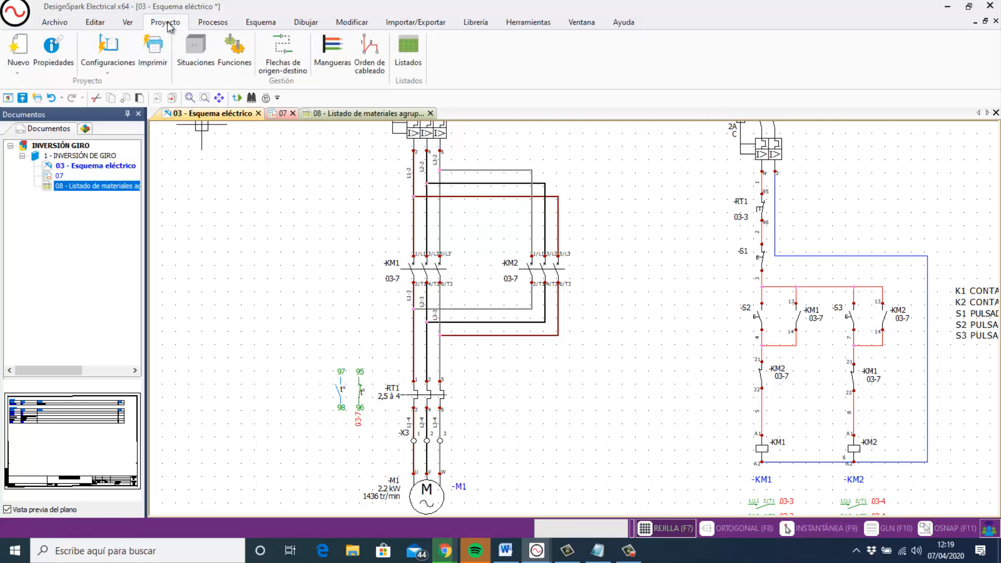
{"action": "left_click", "coordinate": [407, 52]}
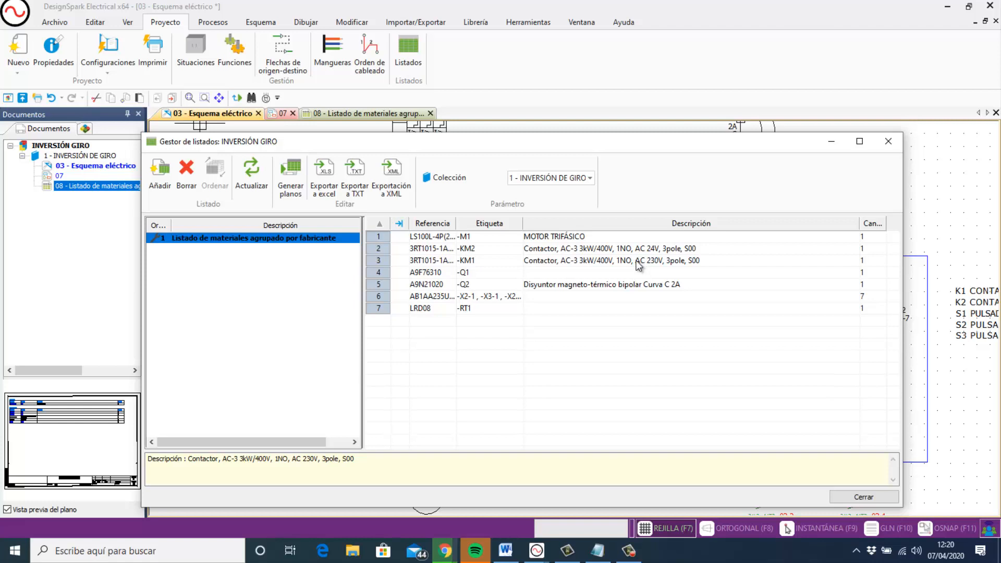
{"action": "left_click", "coordinate": [887, 141]}
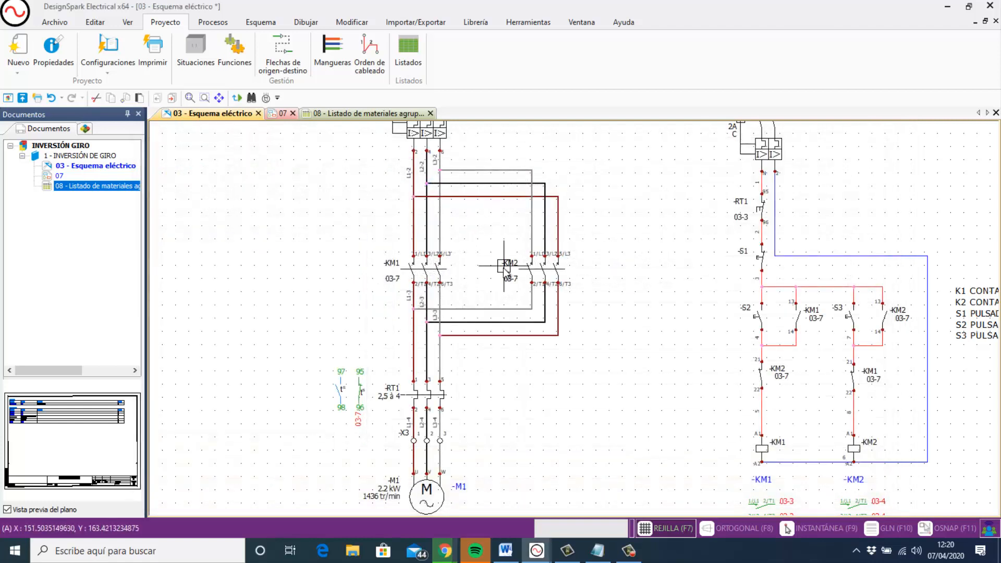
Remove the manufacturer references associated with contactor KM2.
{"action": "left_click_drag", "start_coordinate": [504, 267], "coordinate": [548, 269]}
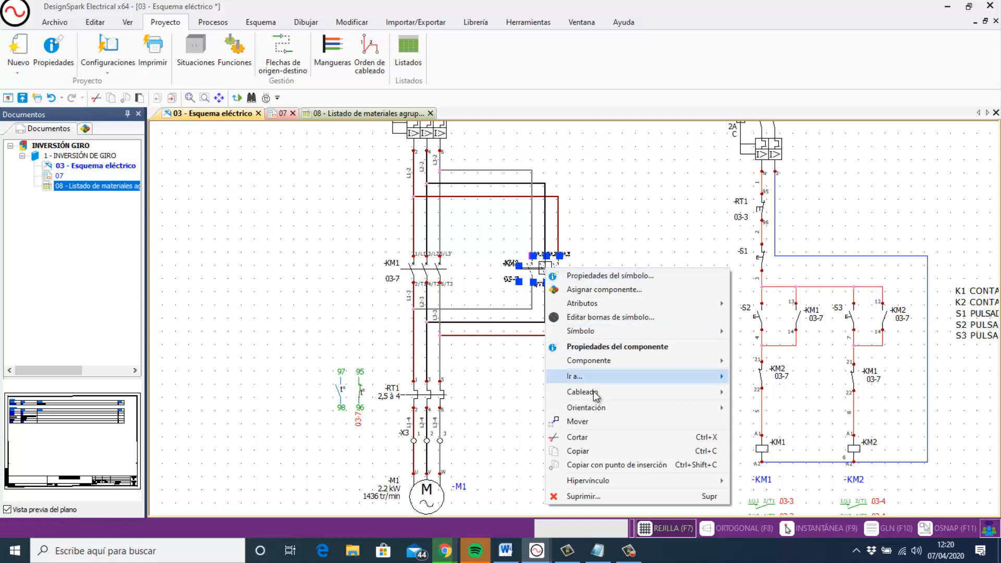
{"action": "mouse_move", "coordinate": [603, 367]}
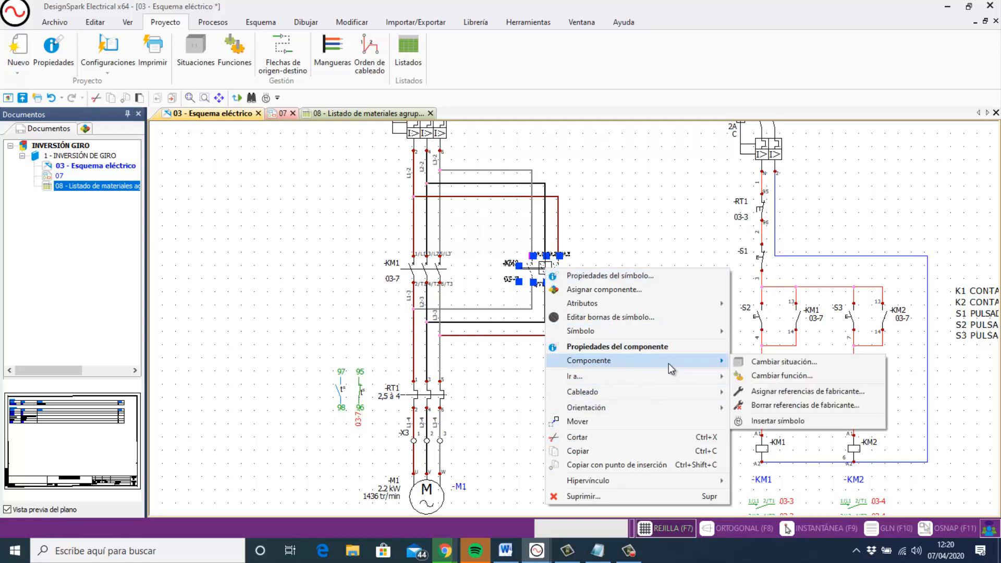
{"action": "left_click", "coordinate": [769, 405]}
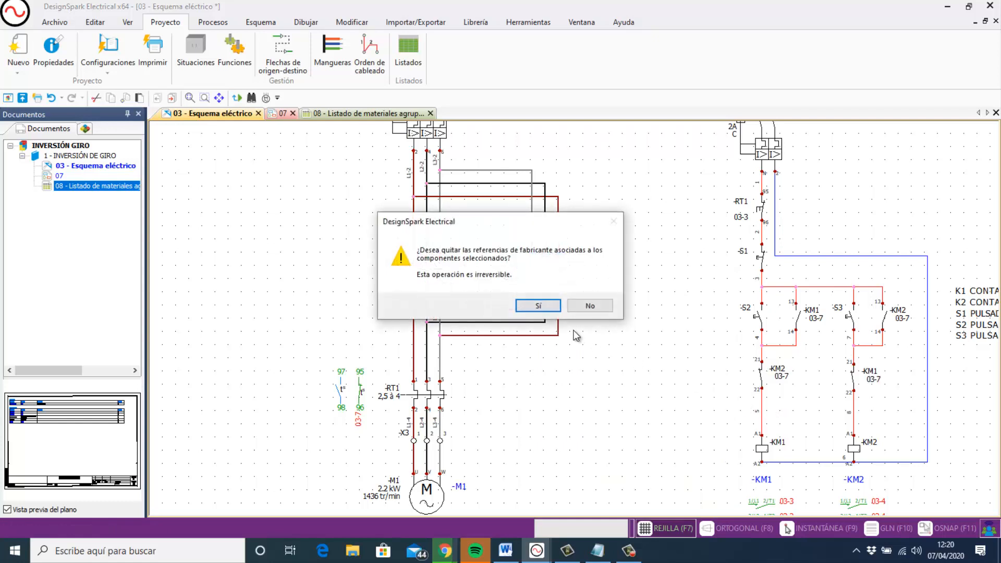
{"action": "left_click", "coordinate": [538, 306]}
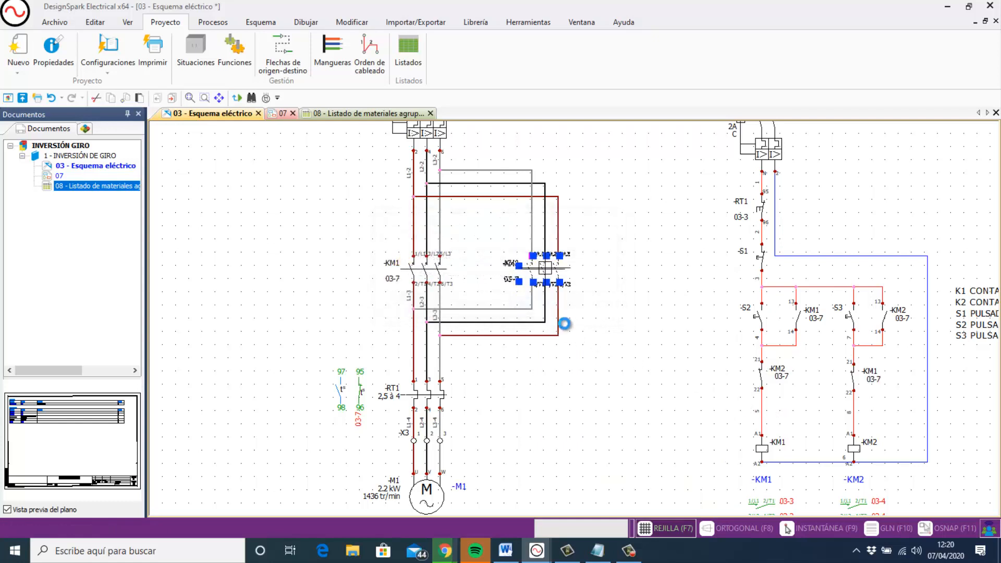
Assign the SIEMENS AC 230V, 1NO contactor reference 3RT1015-1AP01-1AA0 to KM2.
{"action": "right_click", "coordinate": [541, 269]}
{"action": "mouse_move", "coordinate": [577, 364]}
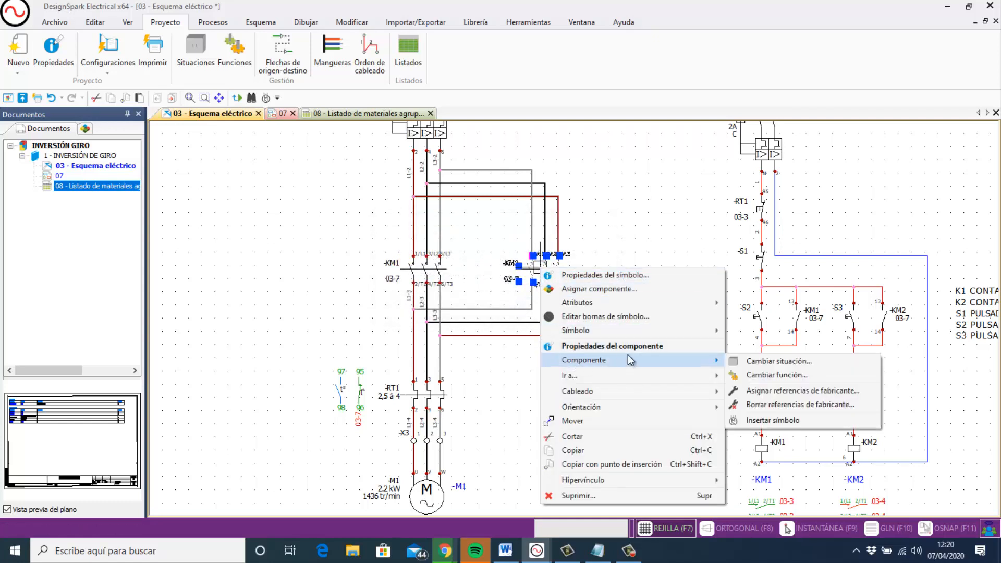
{"action": "left_click", "coordinate": [766, 391]}
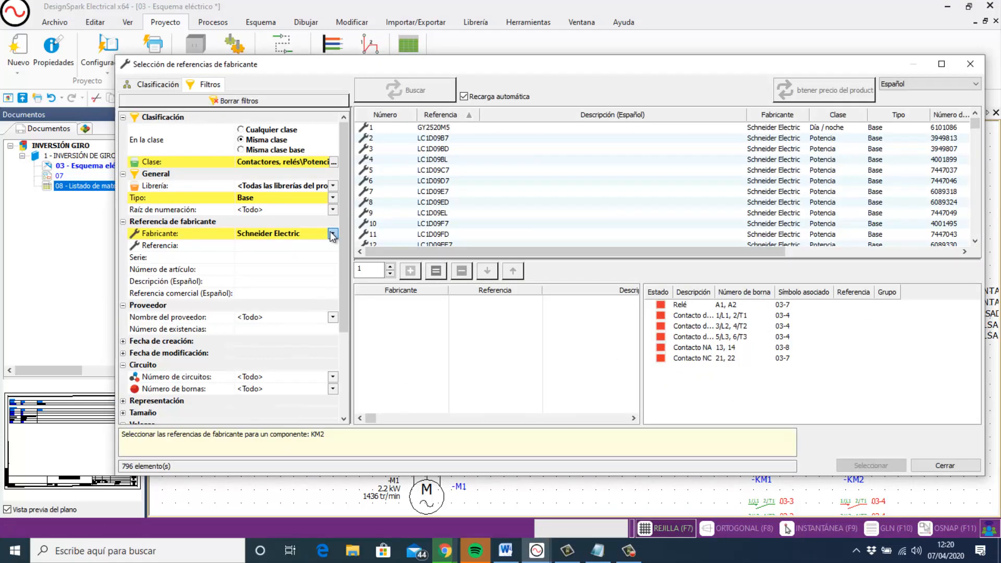
{"action": "left_click", "coordinate": [332, 234]}
{"action": "left_click", "coordinate": [252, 269]}
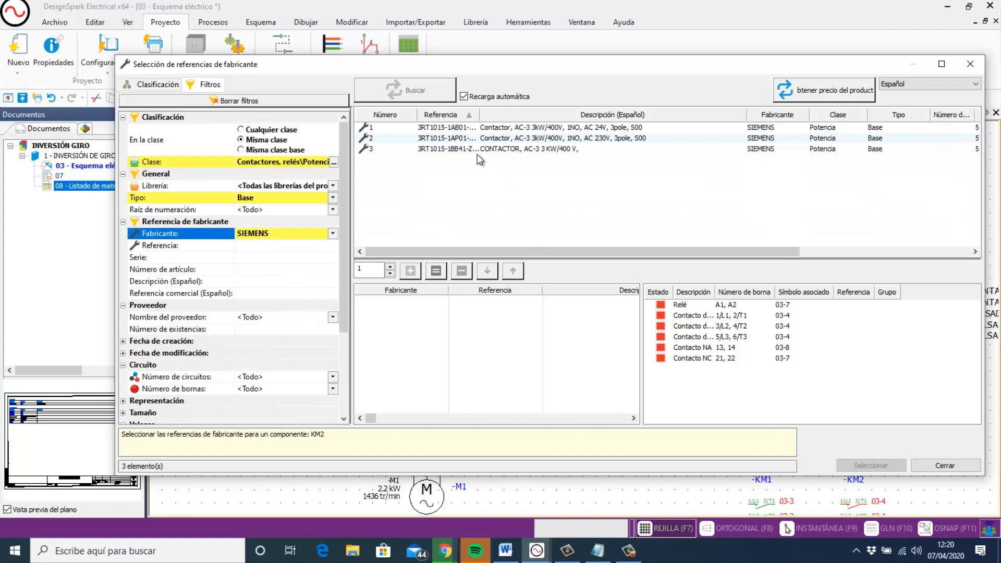
{"action": "left_click", "coordinate": [603, 139]}
{"action": "left_click", "coordinate": [874, 464]}
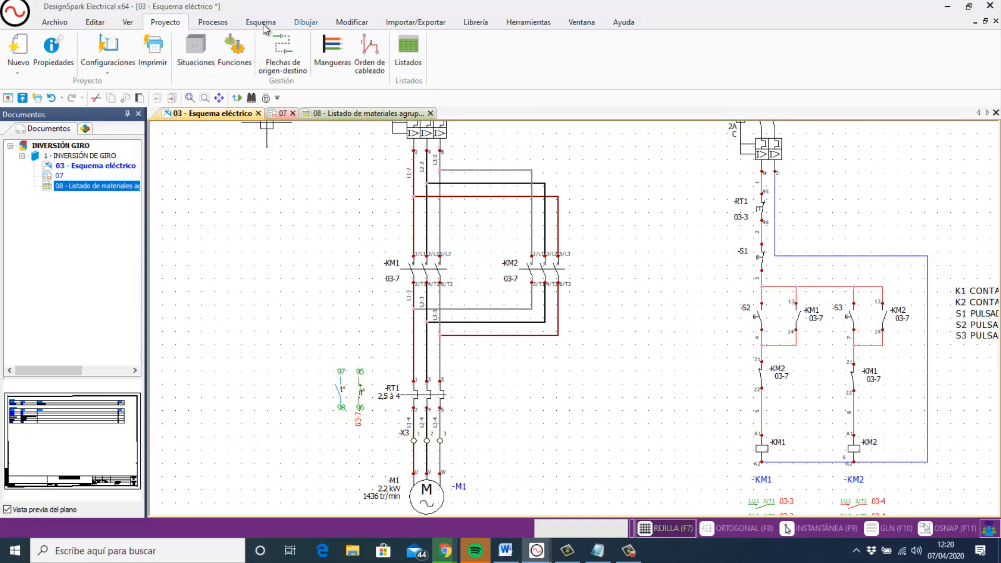
Refresh the bill of materials grouped by manufacturer and check which contactors it lists.
{"action": "left_click", "coordinate": [408, 52]}
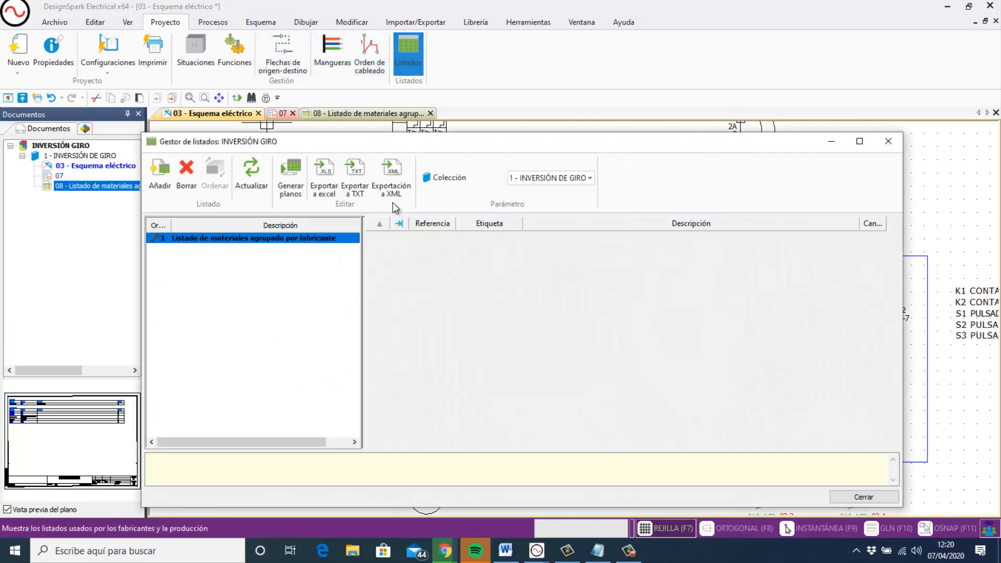
{"action": "left_click", "coordinate": [252, 172]}
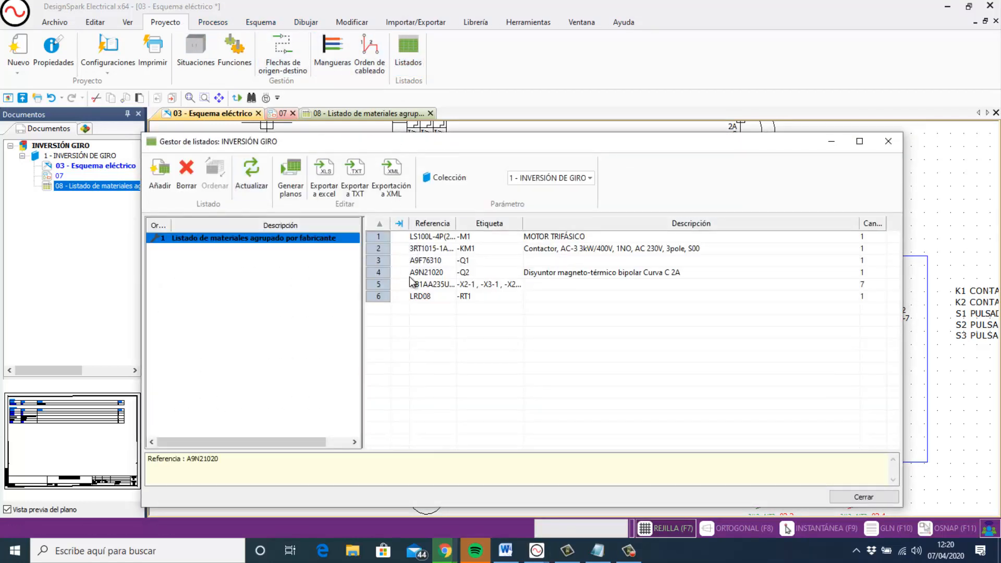
{"action": "left_click", "coordinate": [252, 170]}
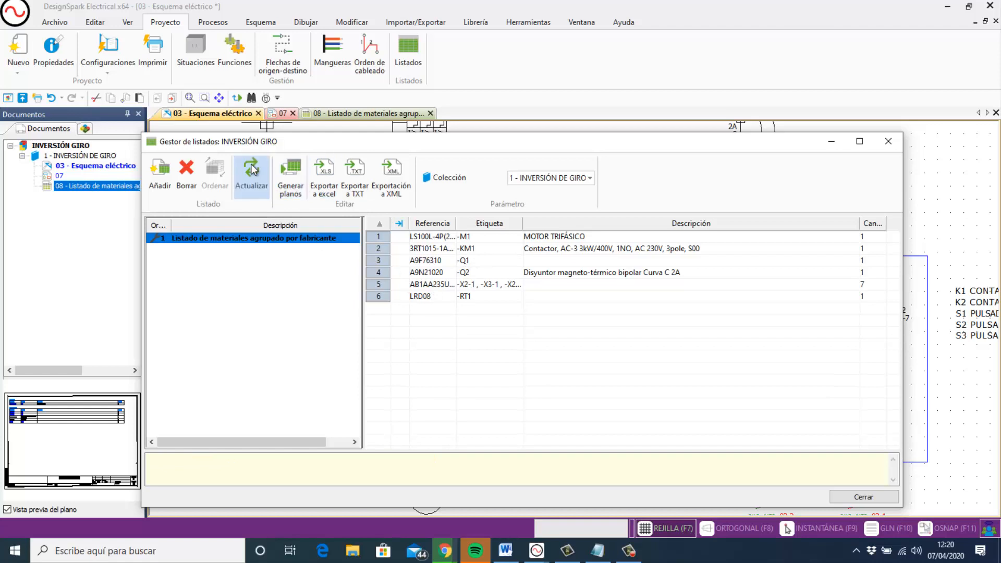
{"action": "left_click", "coordinate": [864, 496]}
Check the manufacturer references and circuits in the symbol properties of KM2's power contacts.
{"action": "left_click", "coordinate": [537, 268]}
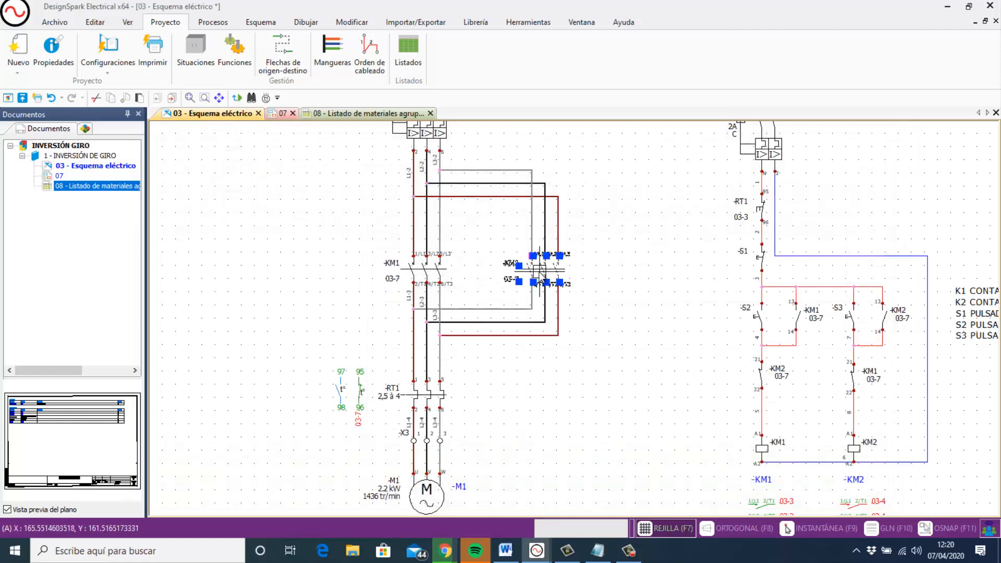
{"action": "right_click", "coordinate": [536, 274]}
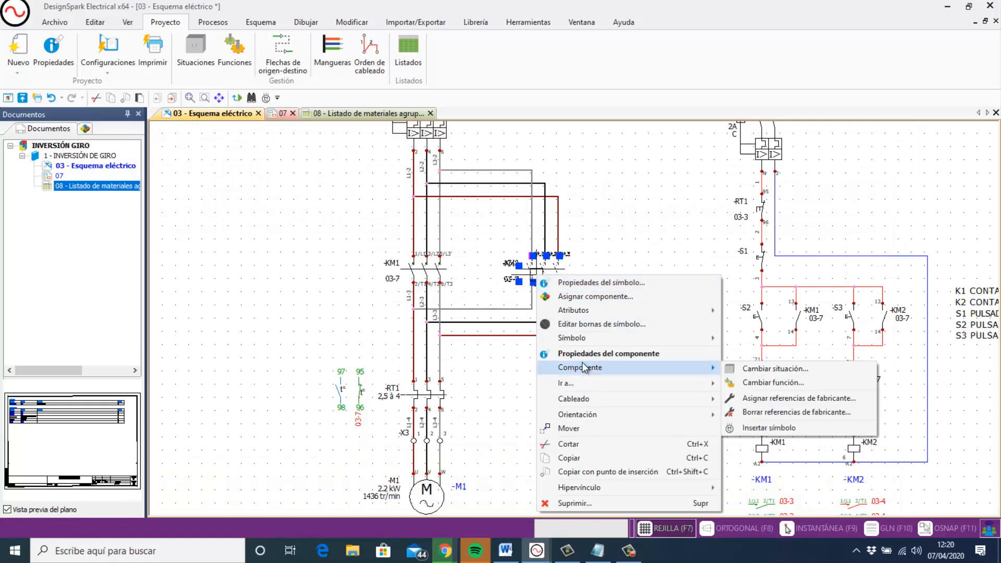
{"action": "left_click", "coordinate": [599, 282]}
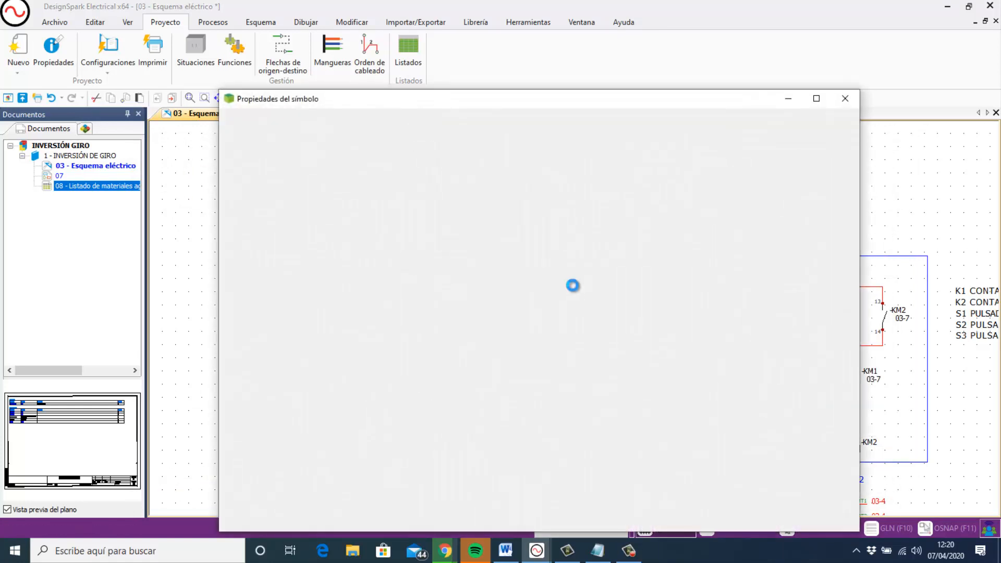
{"action": "left_click", "coordinate": [365, 126]}
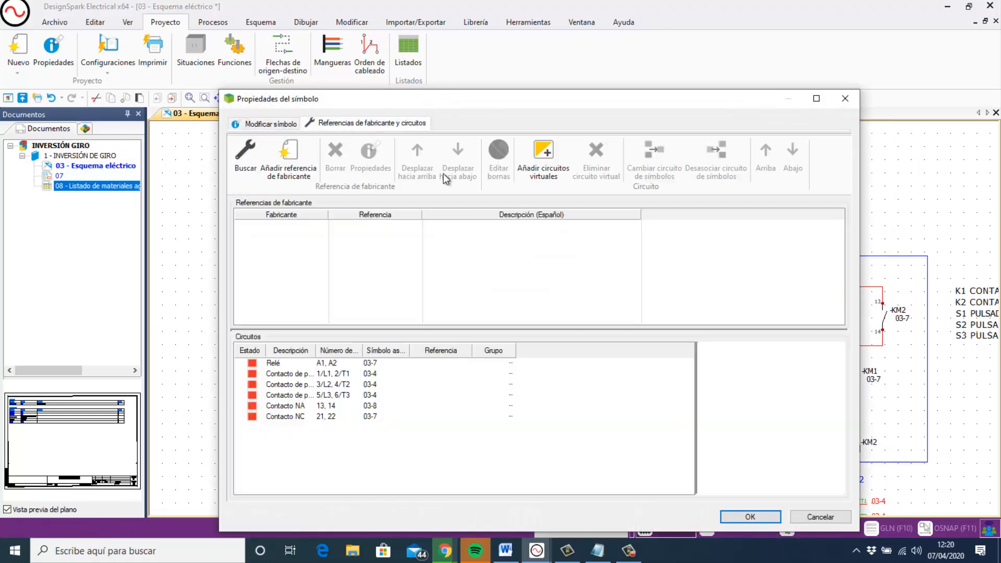
{"action": "left_click", "coordinate": [844, 98]}
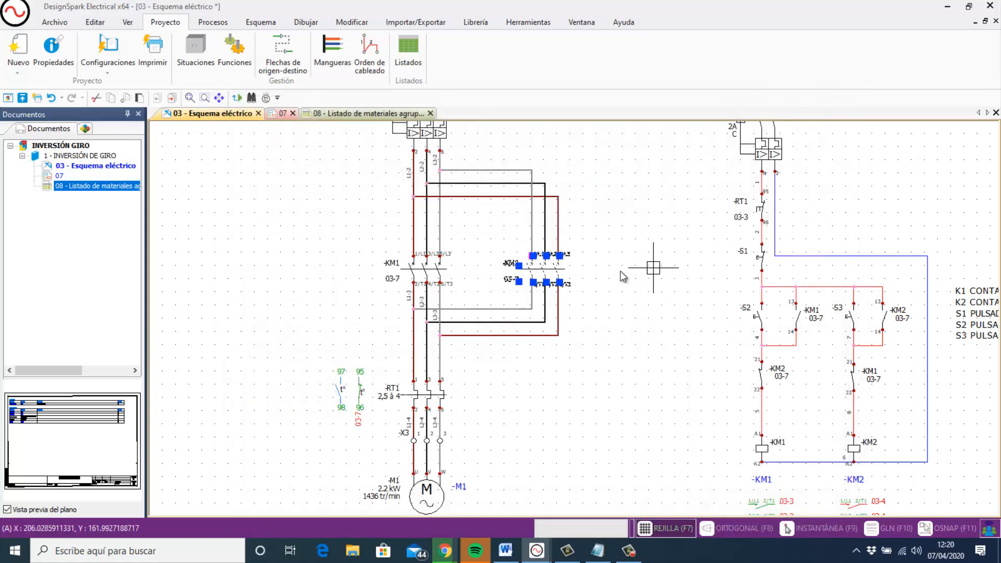
Filter the manufacturer references by SIEMENS and assign the AC 230V, 1NO contactor 3RT1015-1AP01-1AA0 to KM2 from its power contact symbol.
{"action": "right_click", "coordinate": [557, 268]}
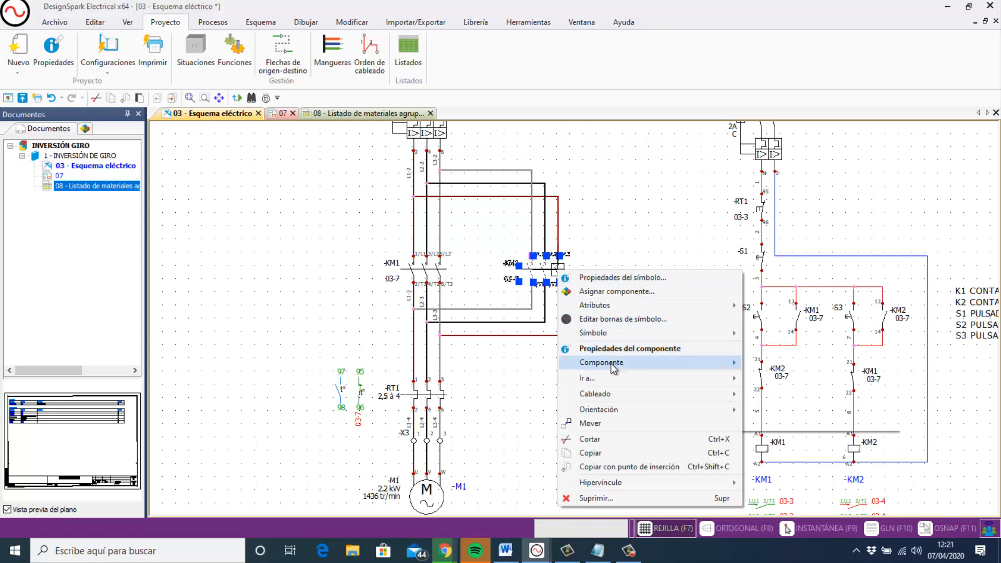
{"action": "mouse_move", "coordinate": [628, 368]}
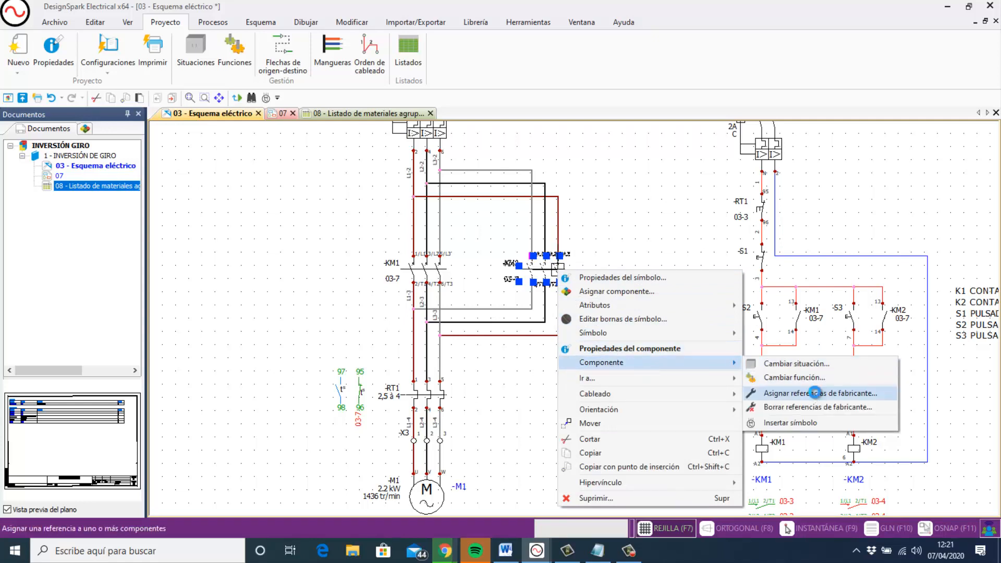
{"action": "left_click", "coordinate": [816, 393]}
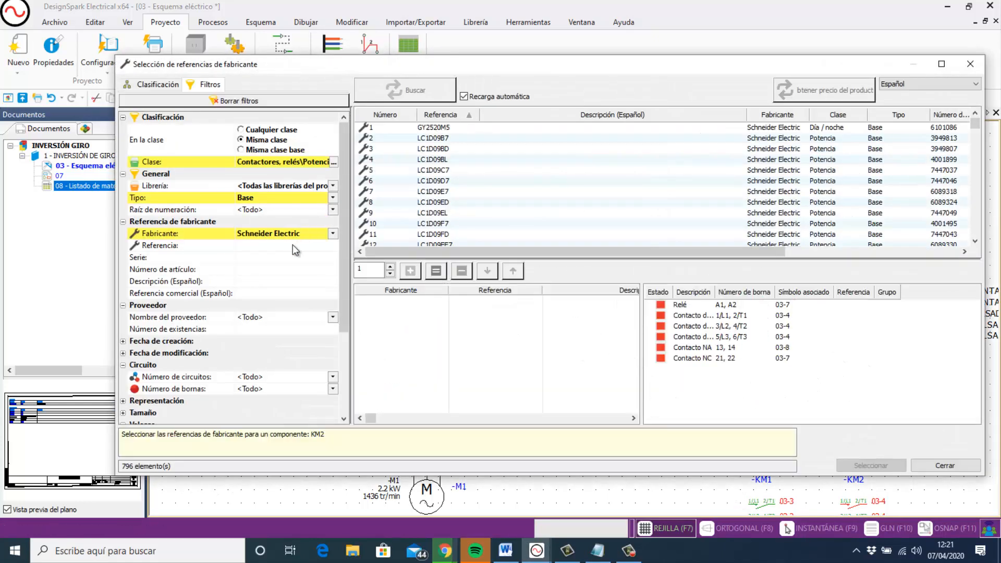
{"action": "left_click", "coordinate": [332, 234]}
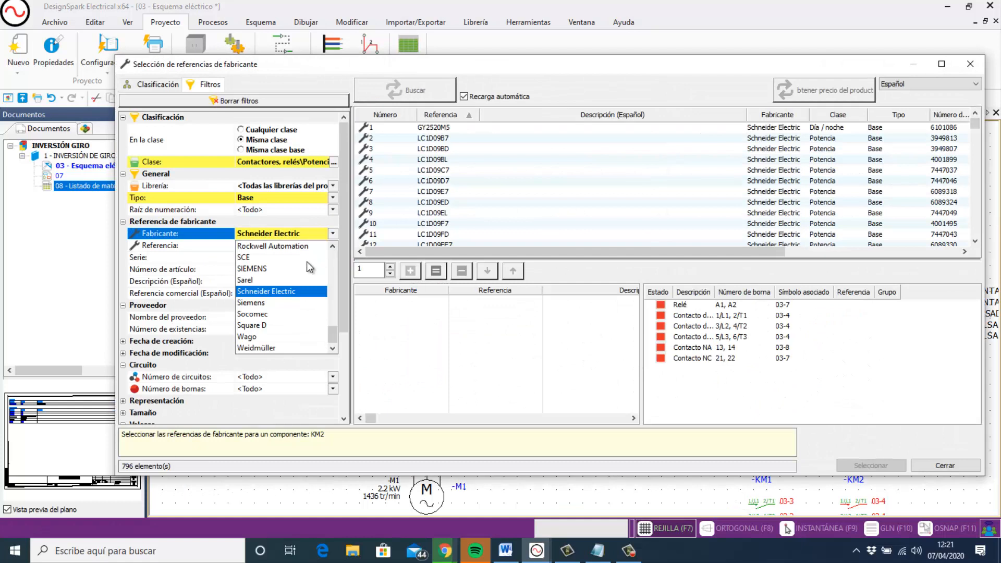
{"action": "left_click", "coordinate": [253, 268]}
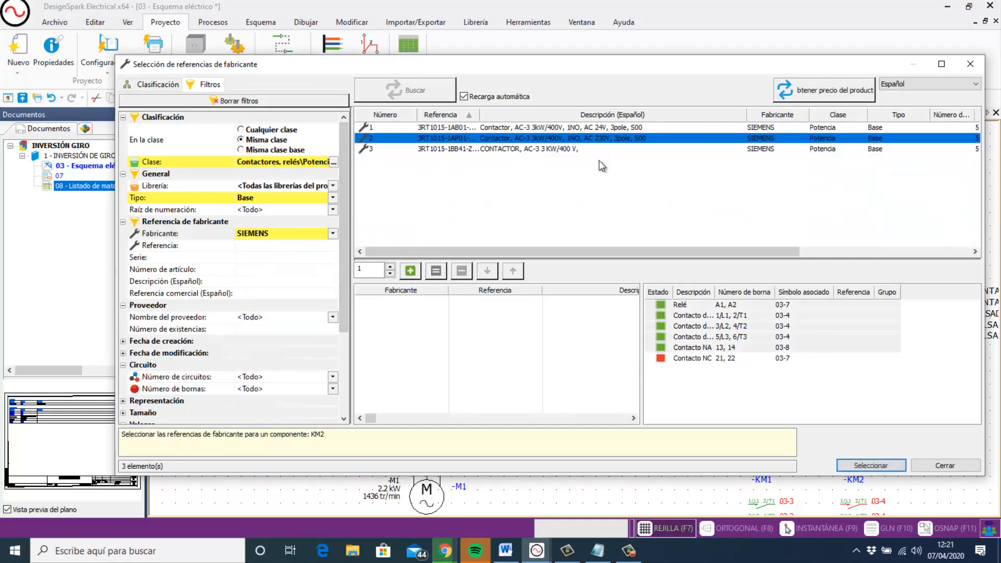
{"action": "left_click", "coordinate": [409, 271]}
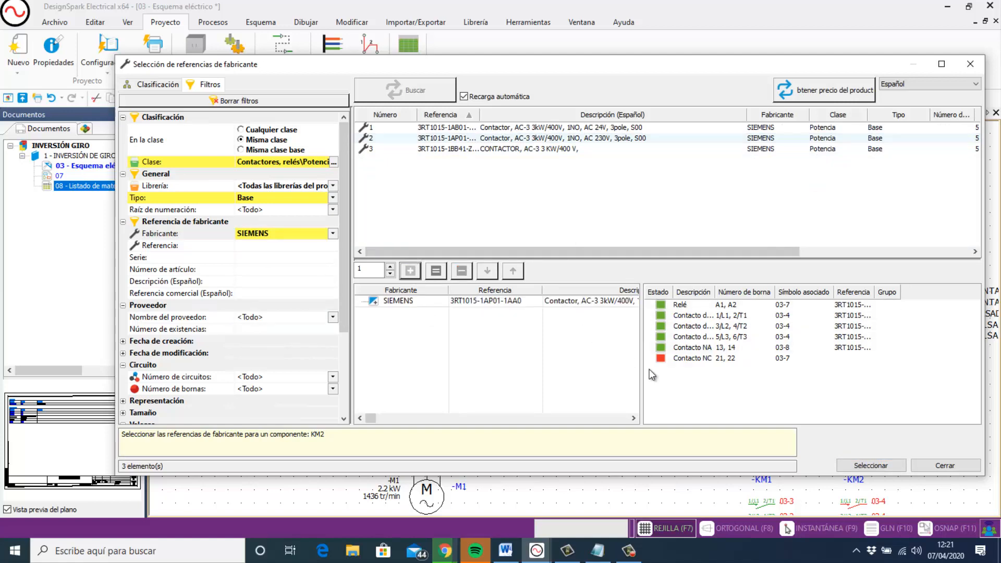
{"action": "left_click", "coordinate": [870, 465]}
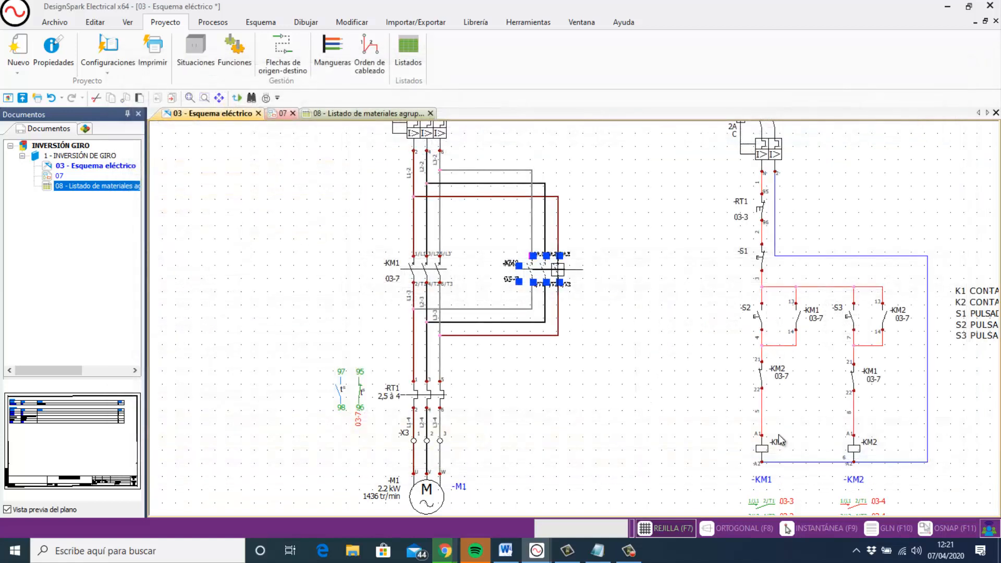
{"action": "left_click", "coordinate": [532, 270]}
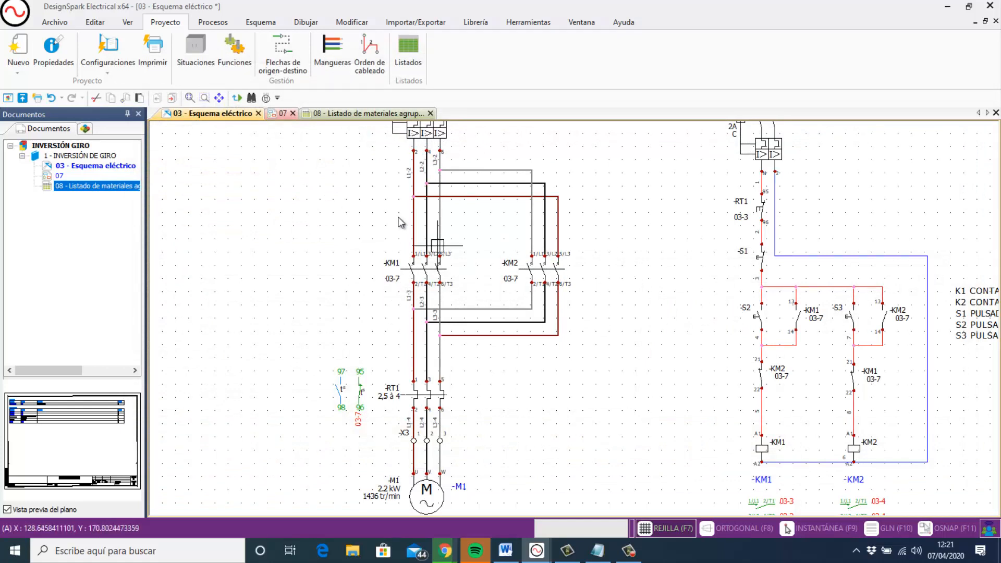
Open the project's list manager on the bill of materials grouped by manufacturer.
{"action": "left_click", "coordinate": [408, 52]}
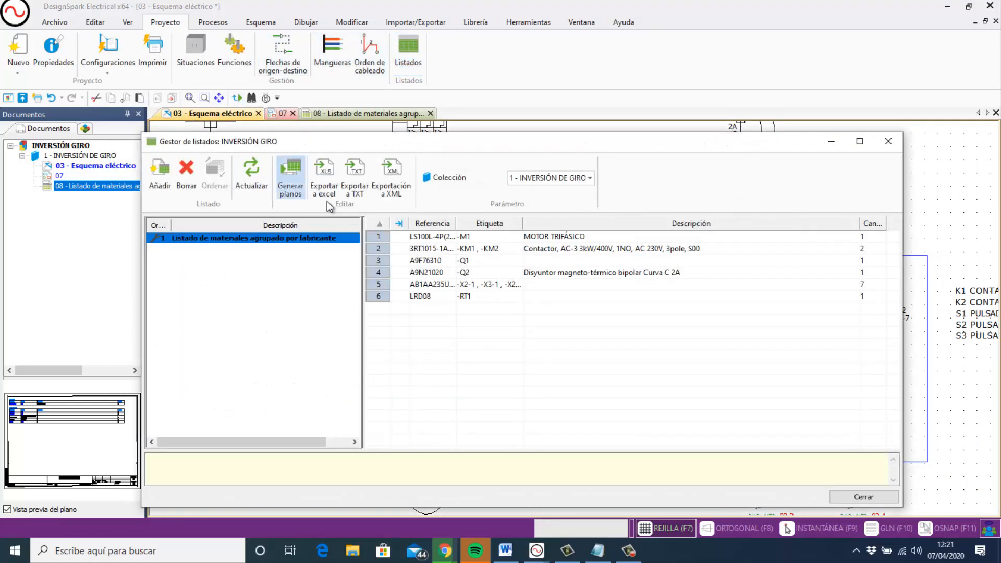